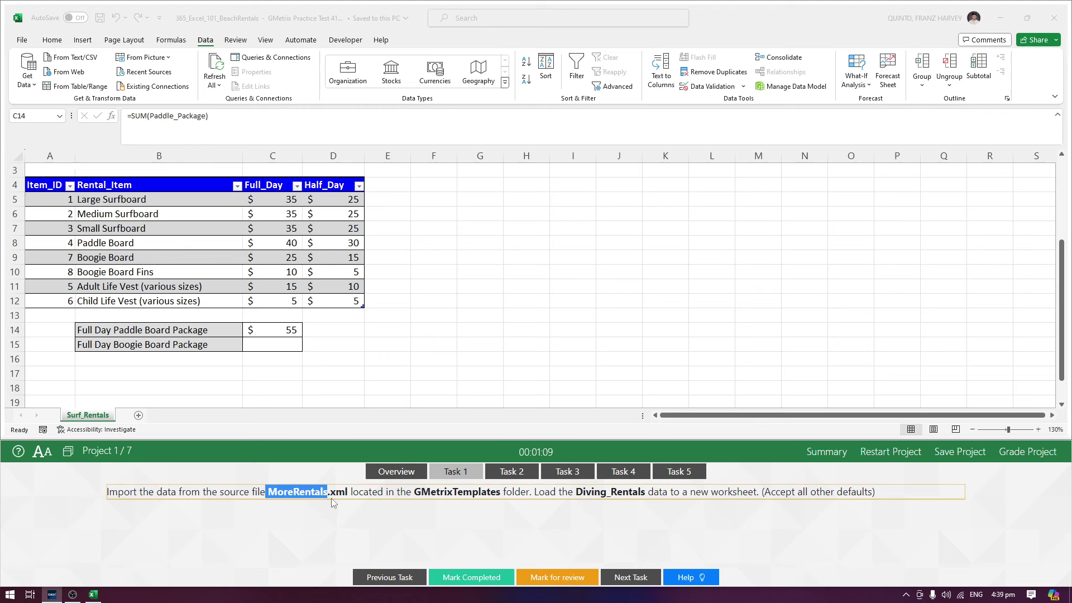
Step: Read the Task 1 instructions for the source file, its folder and the data to load
drag(331, 496, 348, 499)
drag(416, 494, 530, 502)
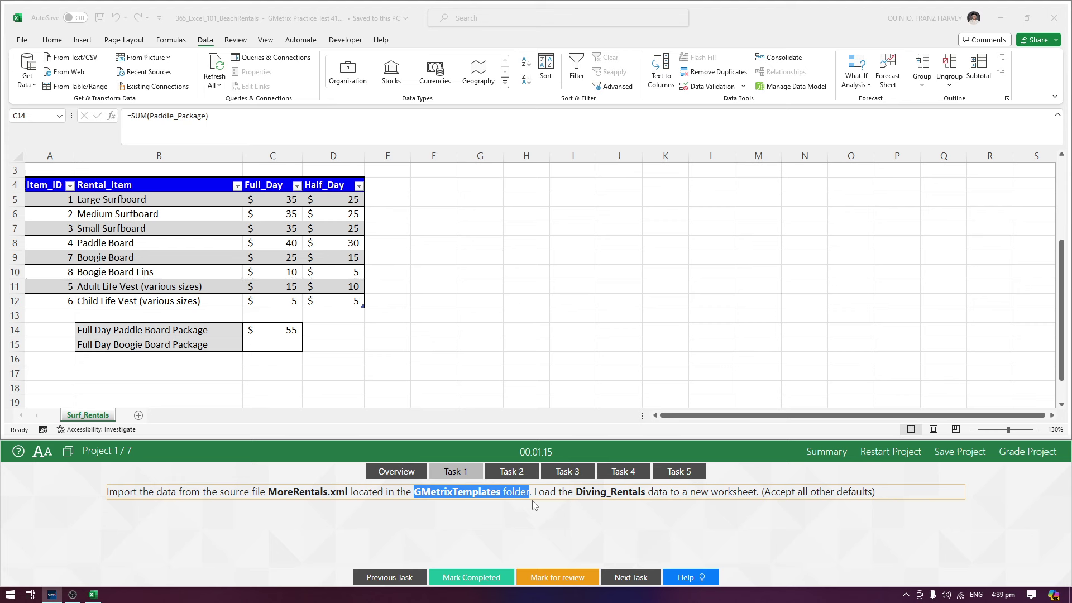
click(552, 495)
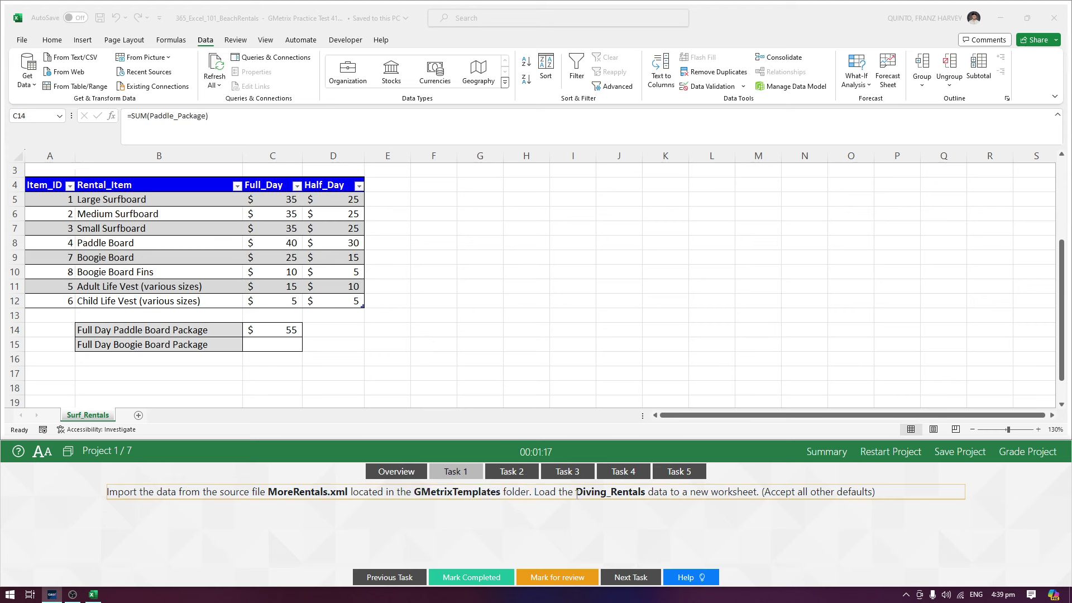
drag(577, 495, 646, 502)
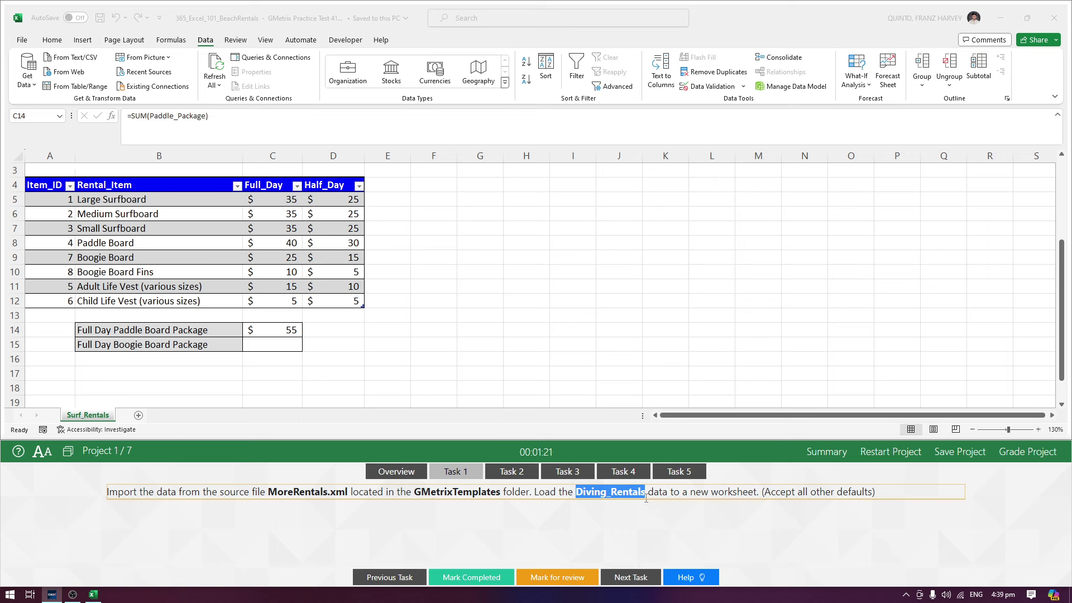
click(521, 489)
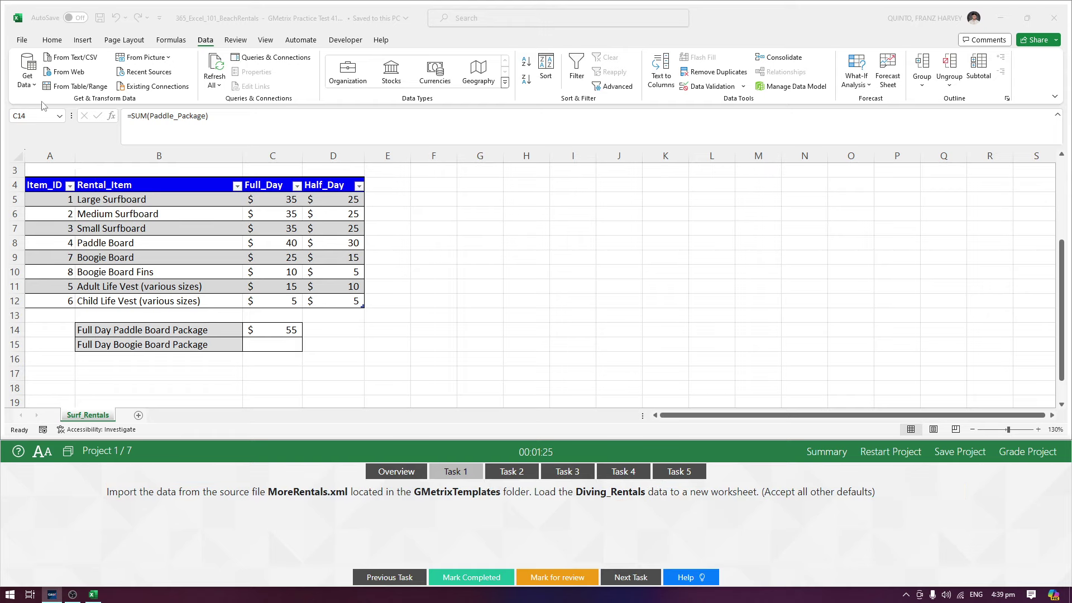
click(24, 41)
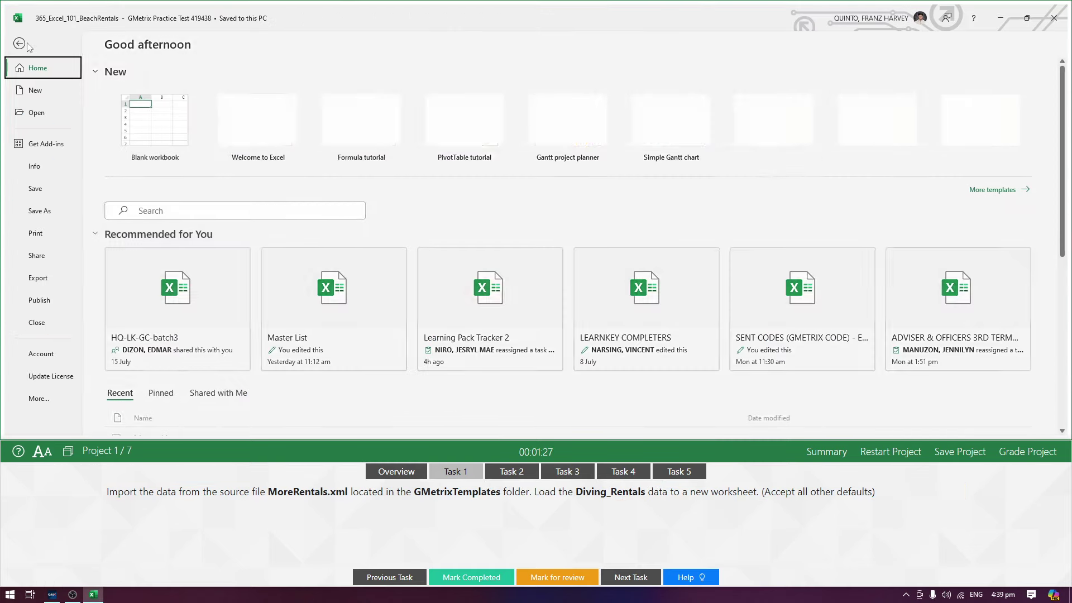
click(39, 114)
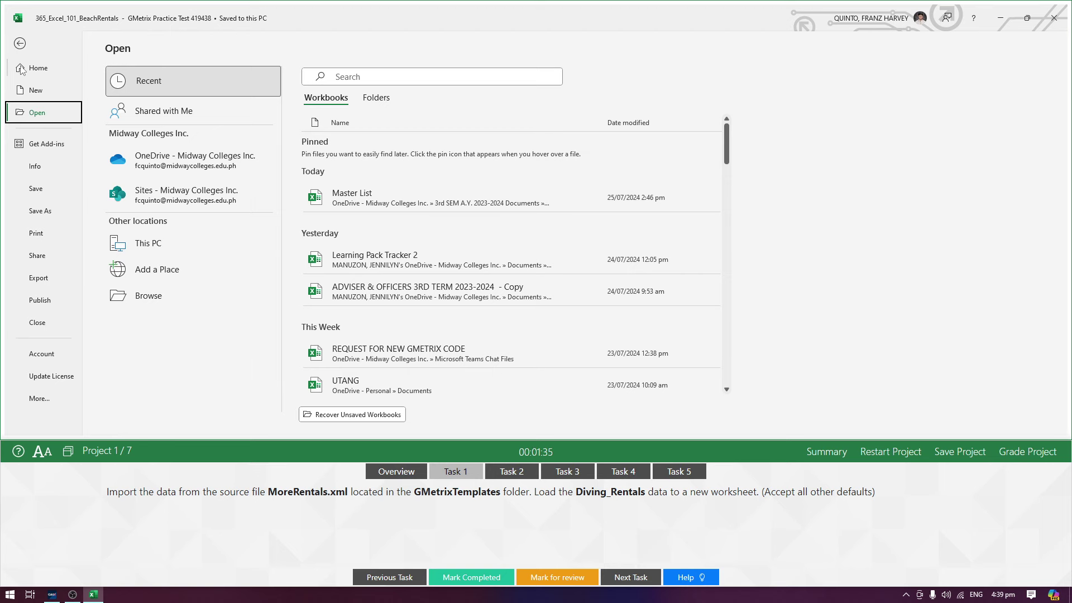
click(27, 45)
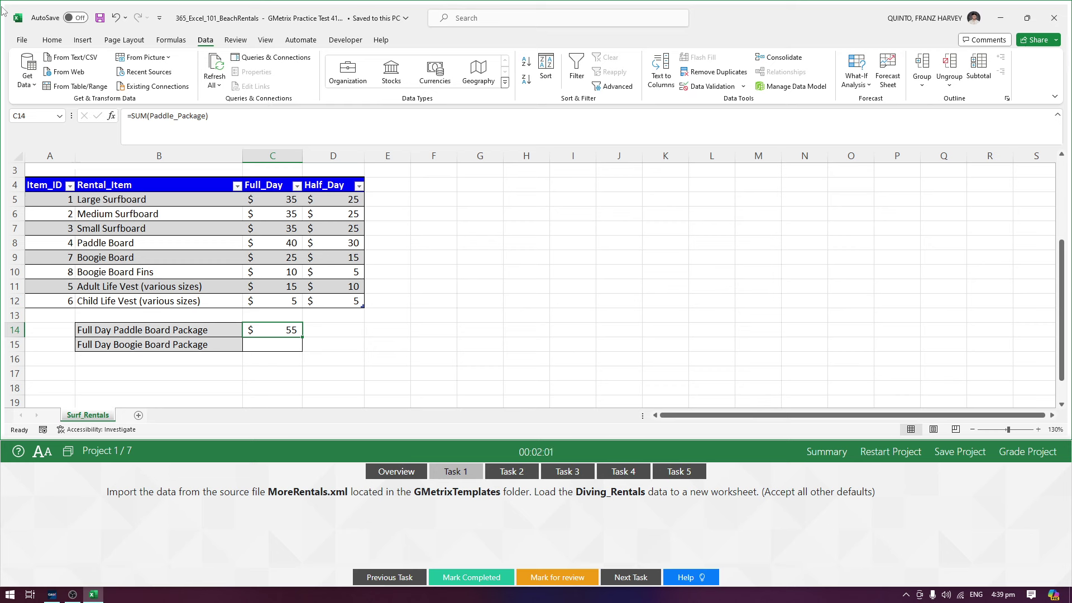
Step: Import the MoreRentals XML file from the GMetrixTemplates folder as a data source
click(32, 90)
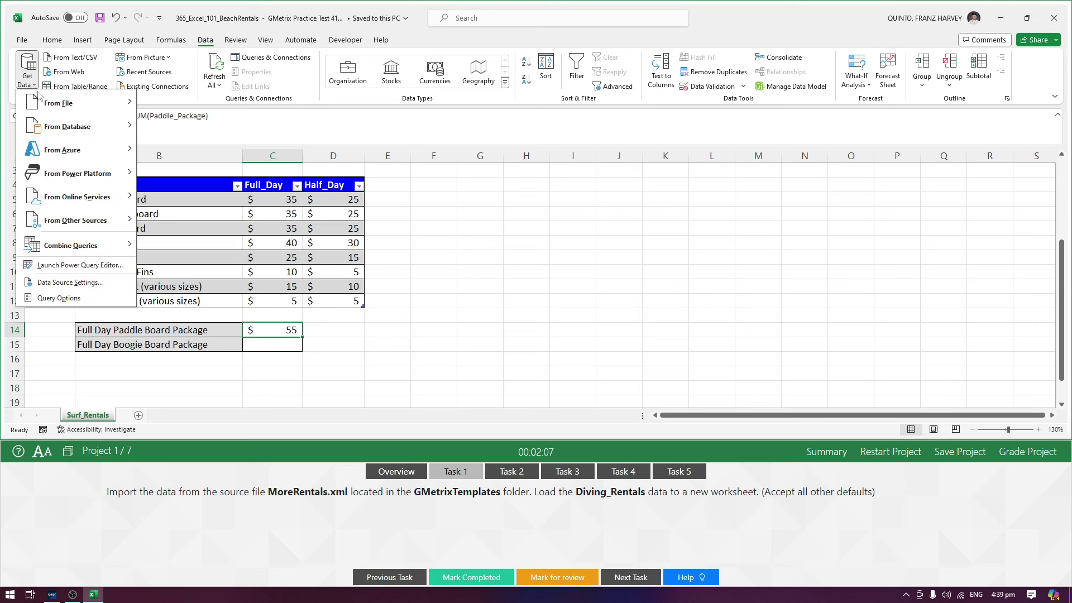
mouse_move(56, 103)
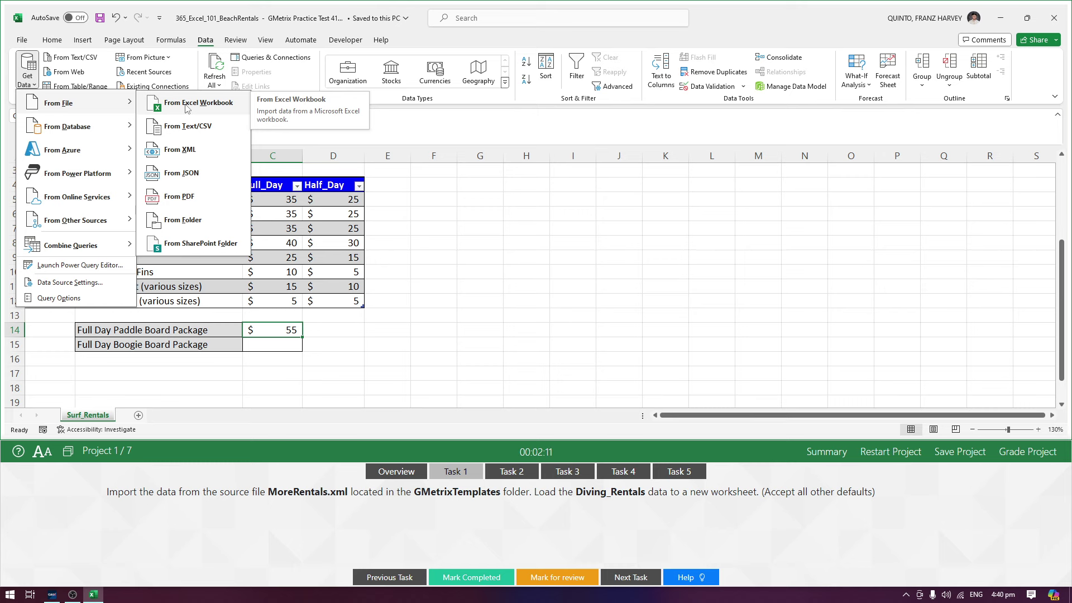
click(186, 151)
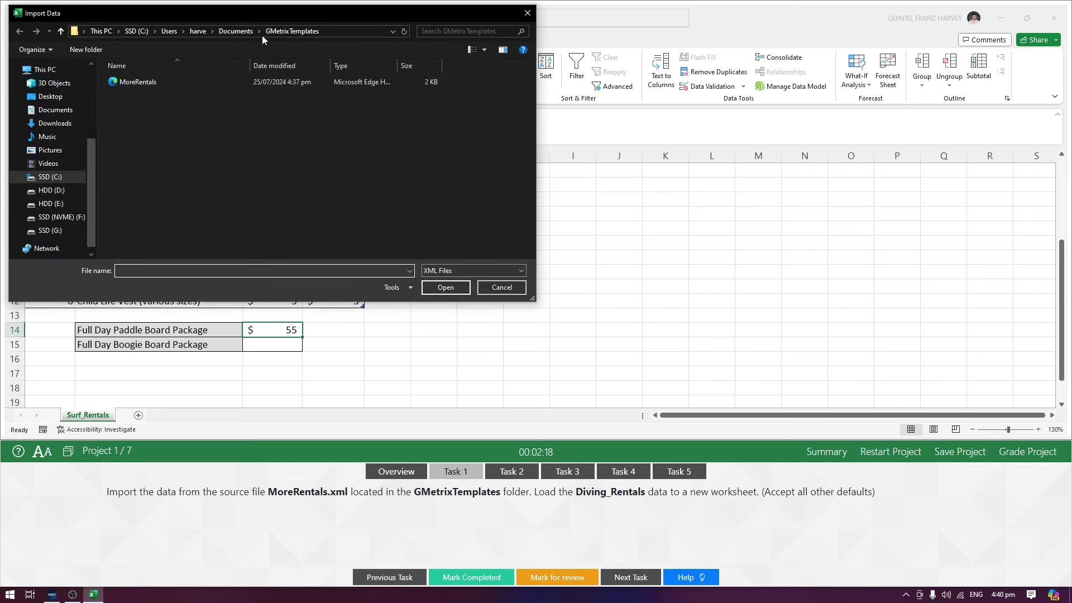
click(160, 82)
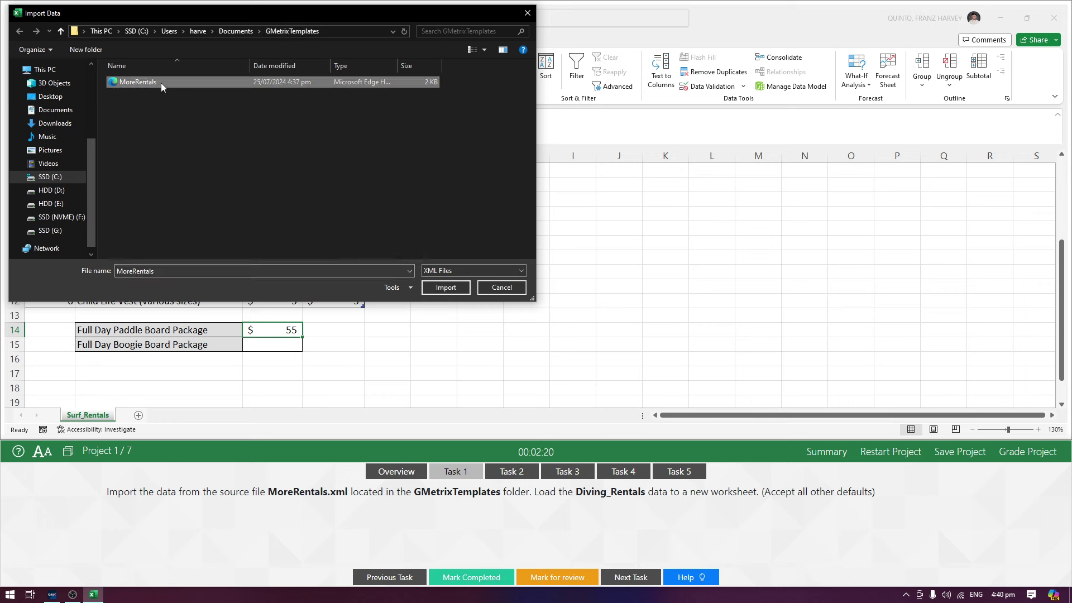
click(446, 288)
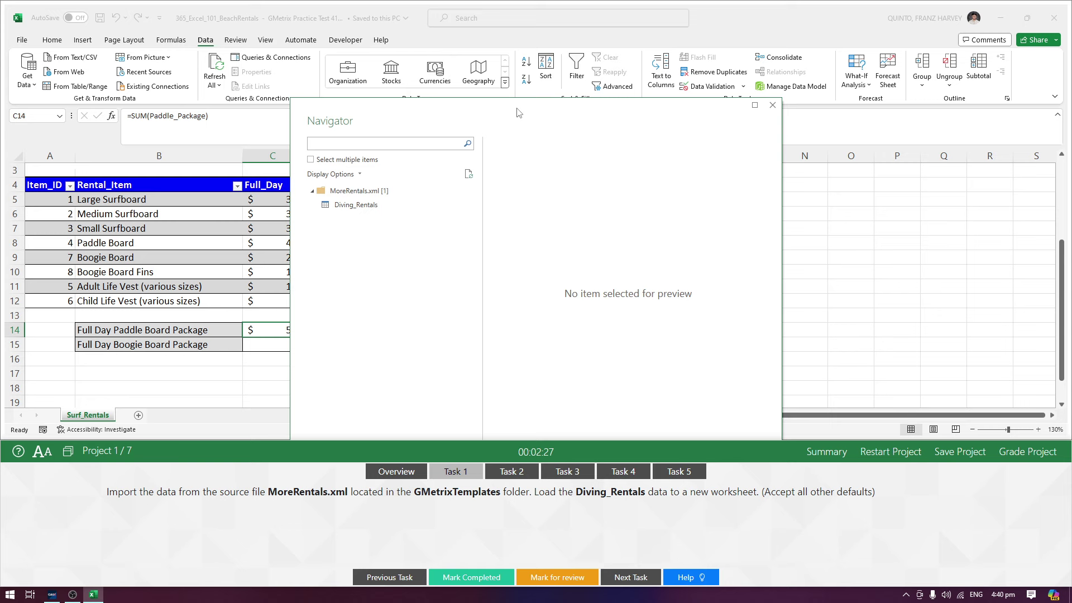
Step: Reposition the Navigator window and select the Diving_Rentals table under MoreRentals.xml
drag(519, 113, 500, 48)
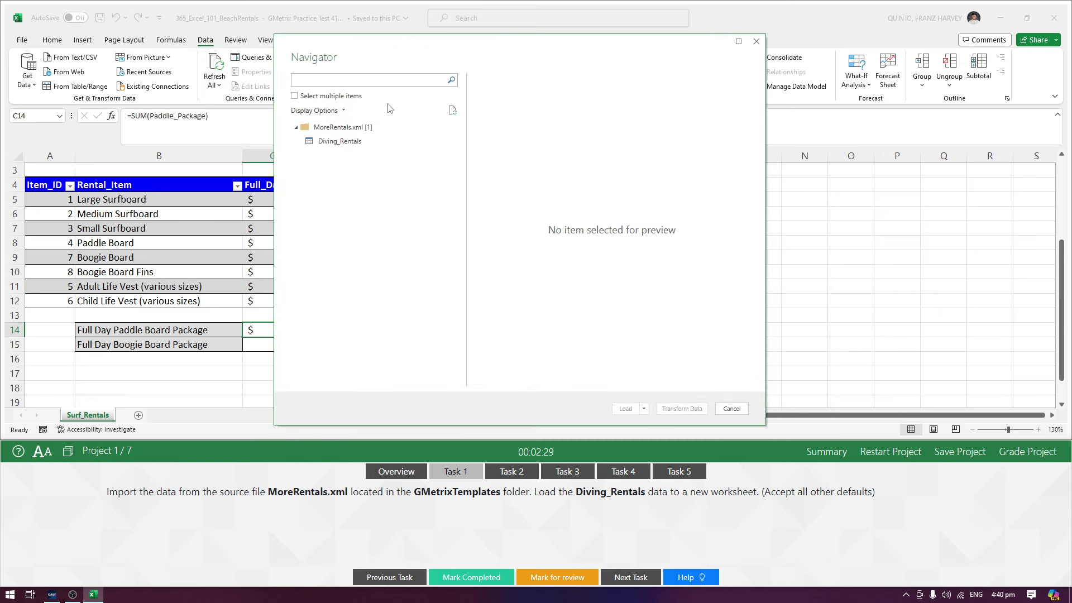
drag(585, 48, 548, 54)
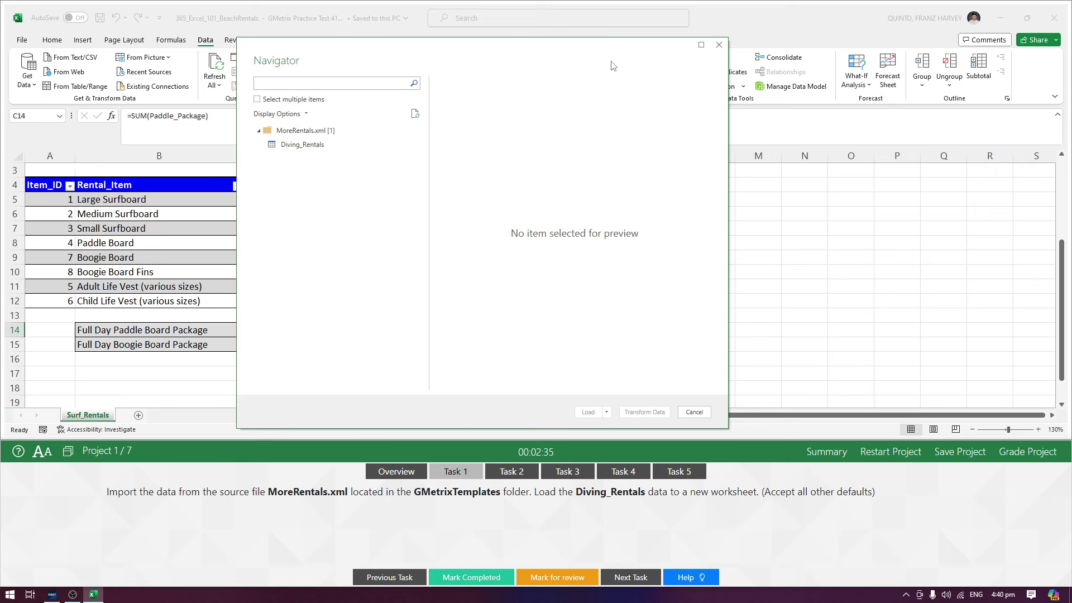
mouse_move(611, 41)
mouse_down()
mouse_move(605, 113)
mouse_move(601, 51)
mouse_up()
mouse_move(613, 447)
mouse_down()
mouse_move(619, 540)
mouse_move(624, 439)
mouse_up()
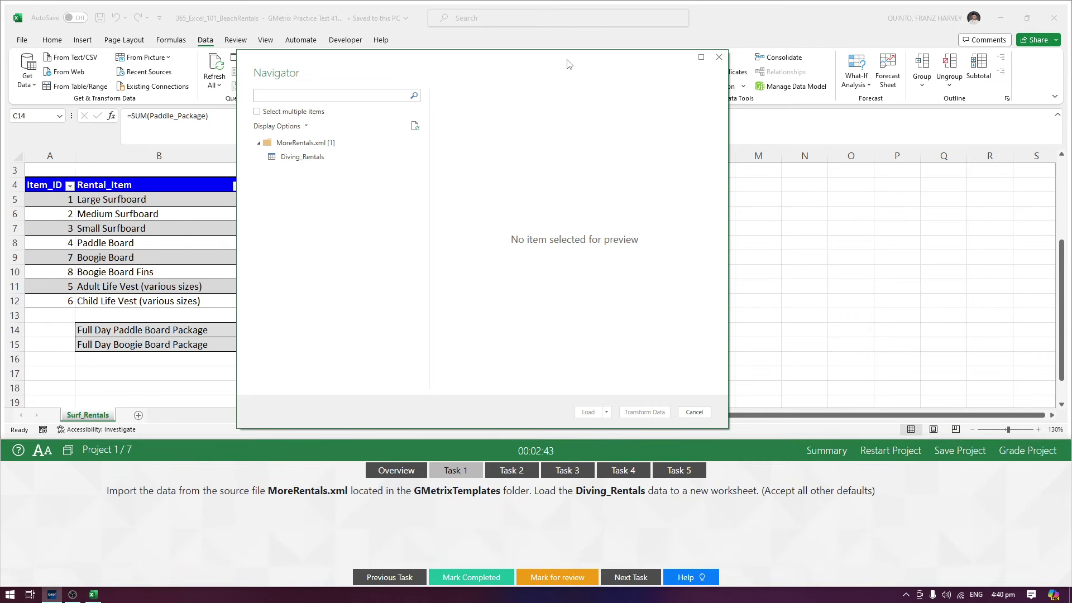
drag(567, 63, 627, 64)
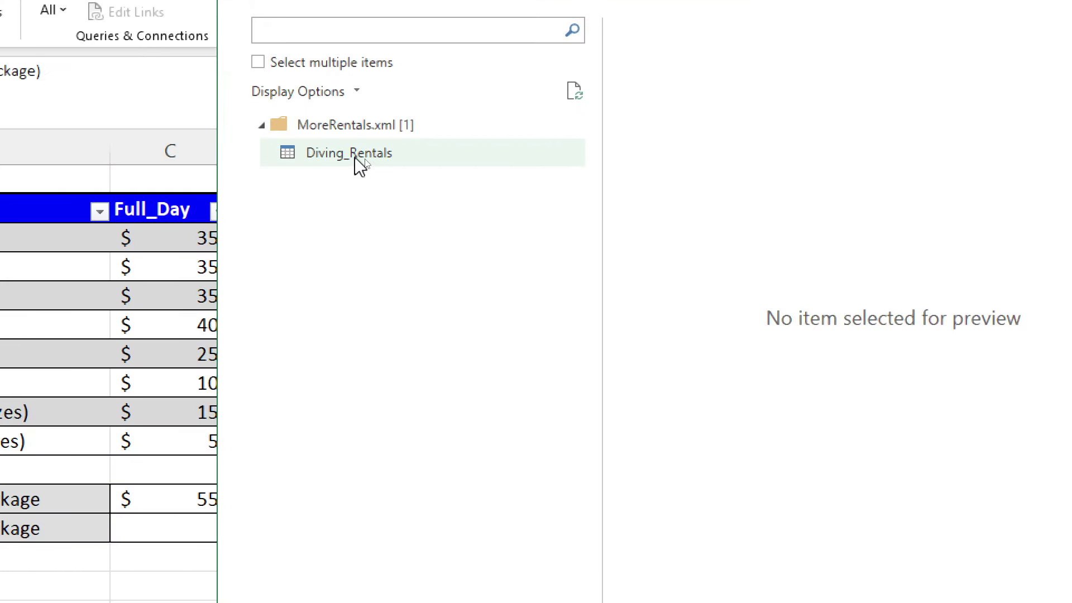
click(360, 163)
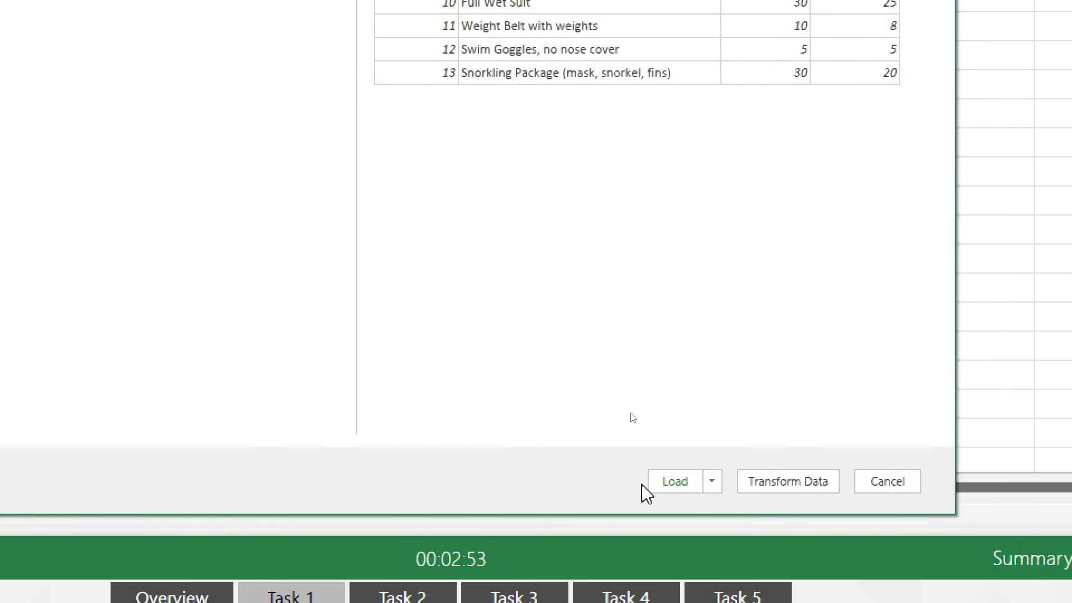
click(711, 482)
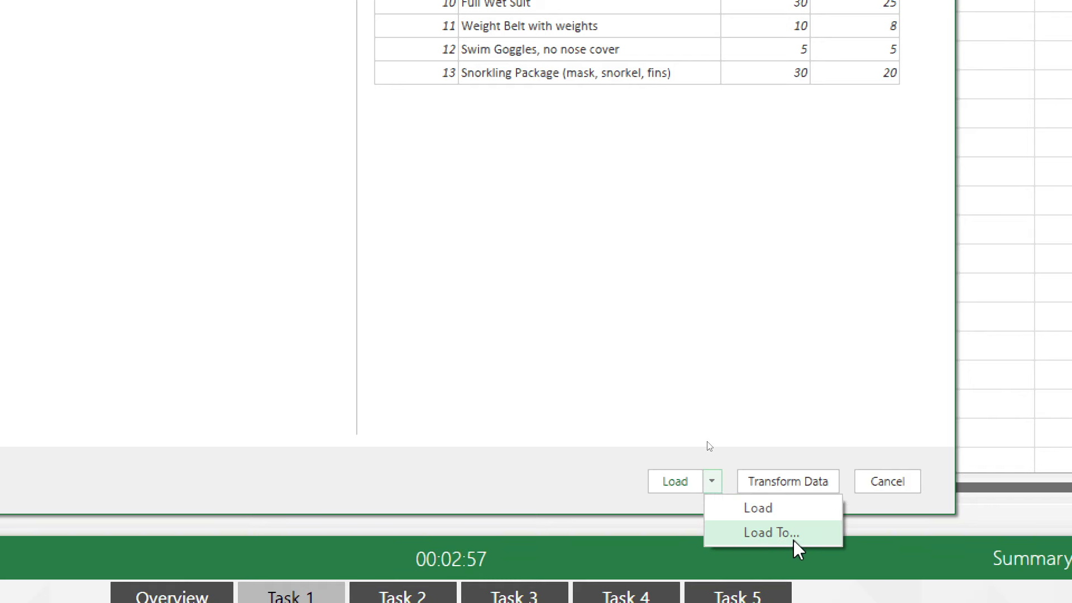
click(629, 385)
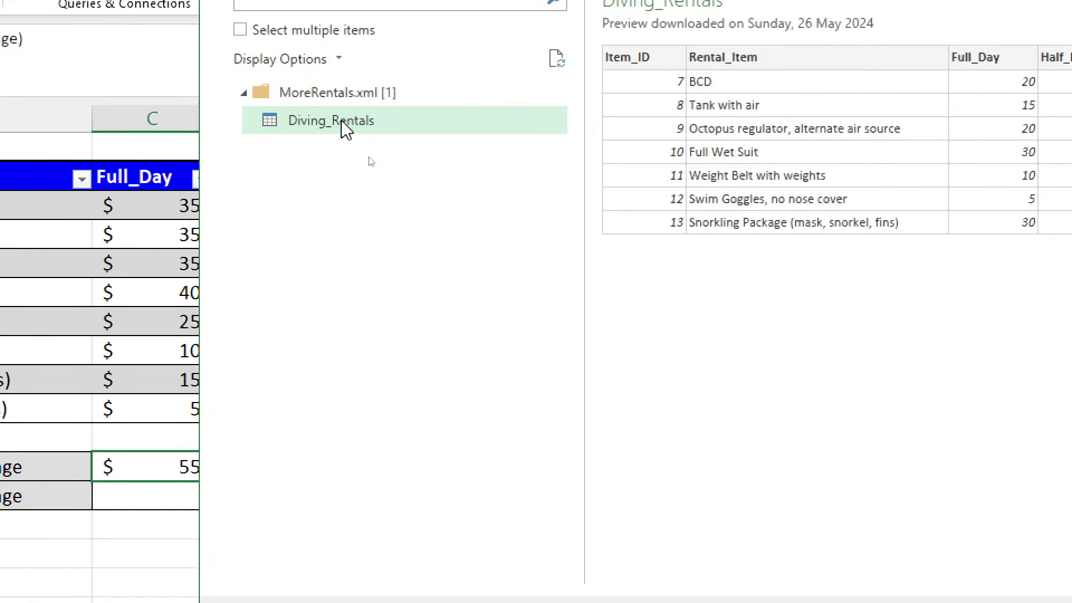
right_click(350, 122)
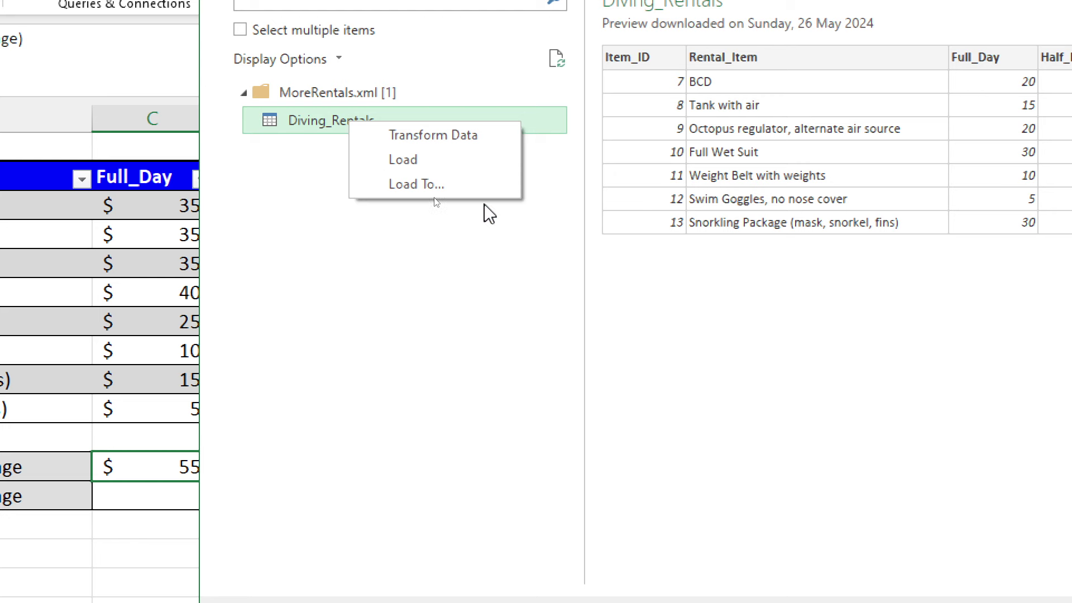
click(318, 220)
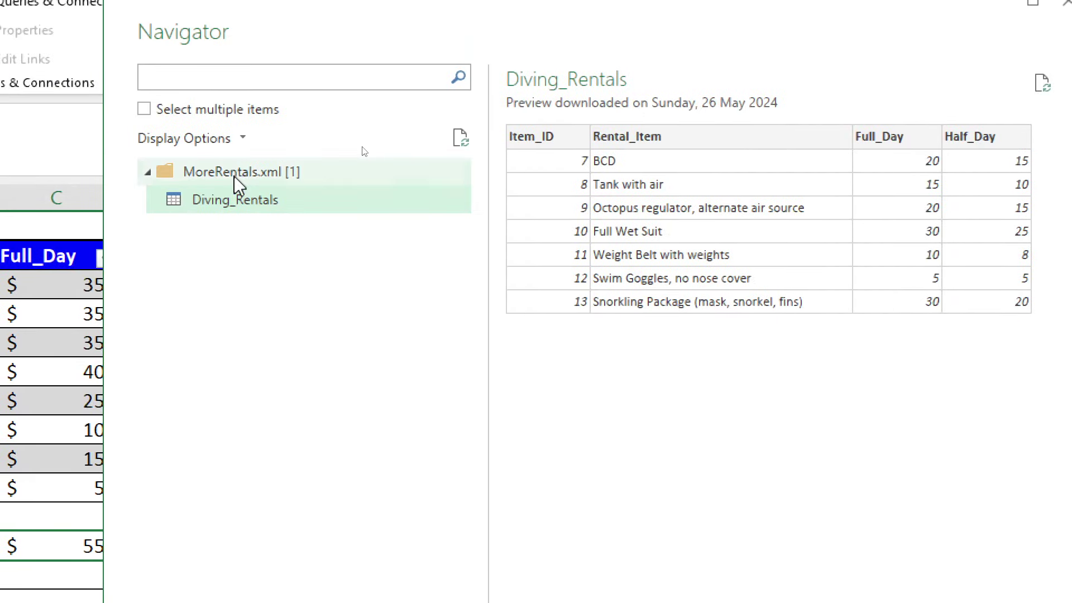
Step: Load the Diving_Rentals data as a table to a new worksheet with Load To, and dismiss the table style tip
right_click(240, 204)
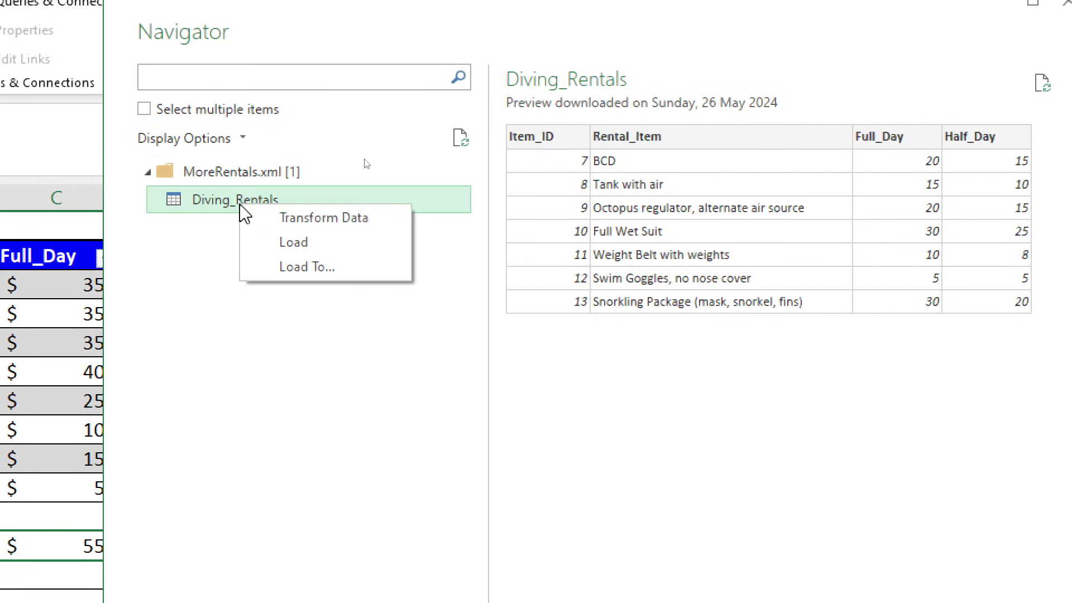
click(323, 270)
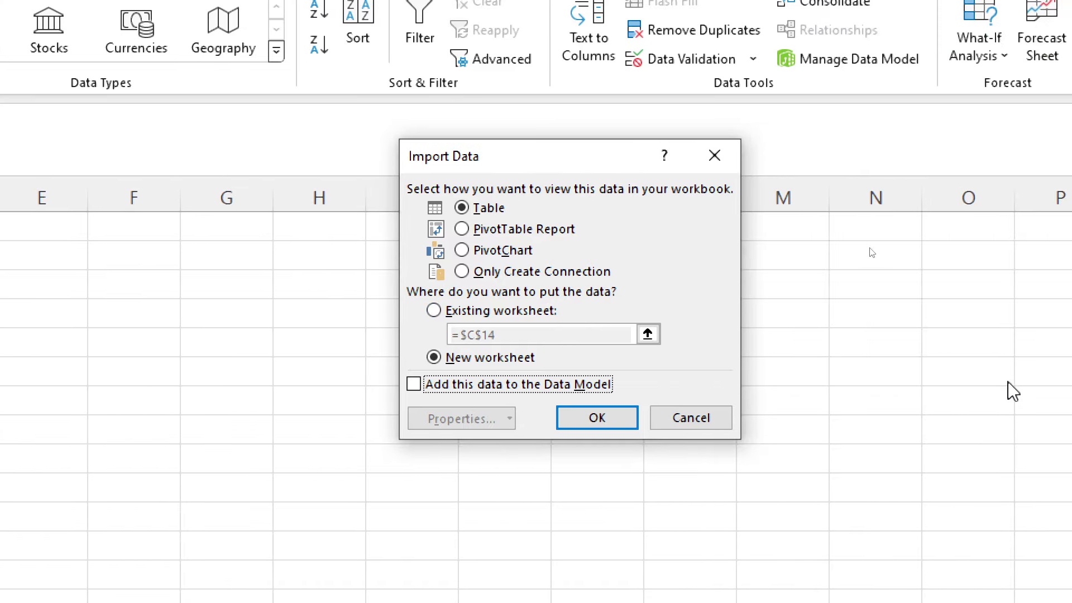
click(459, 357)
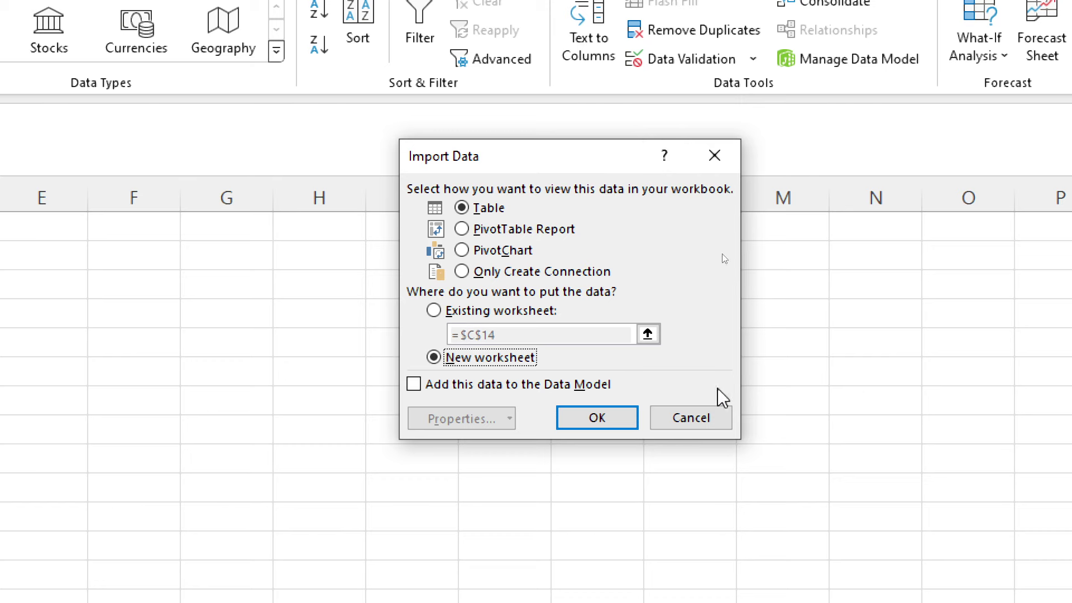
click(597, 418)
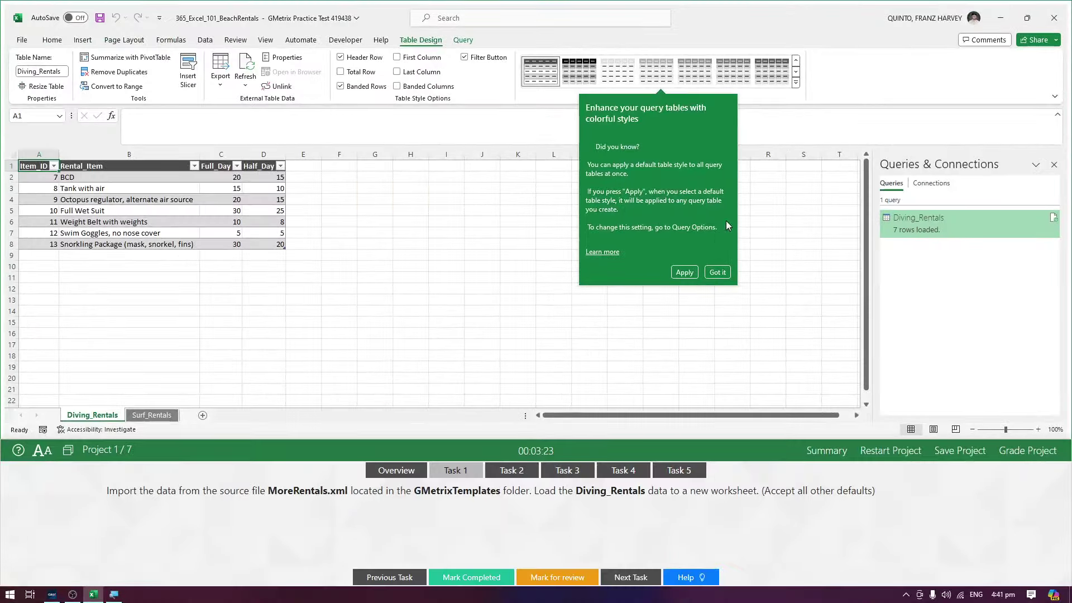
click(717, 272)
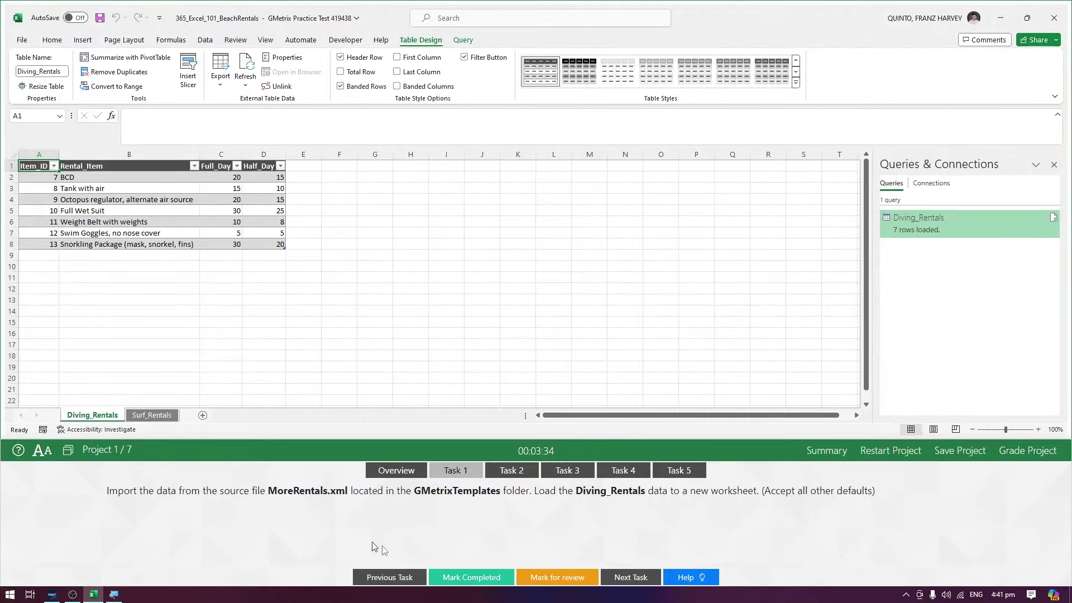
Step: Mark Task 1 as completed and open the Task 2 instructions in larger text
click(452, 577)
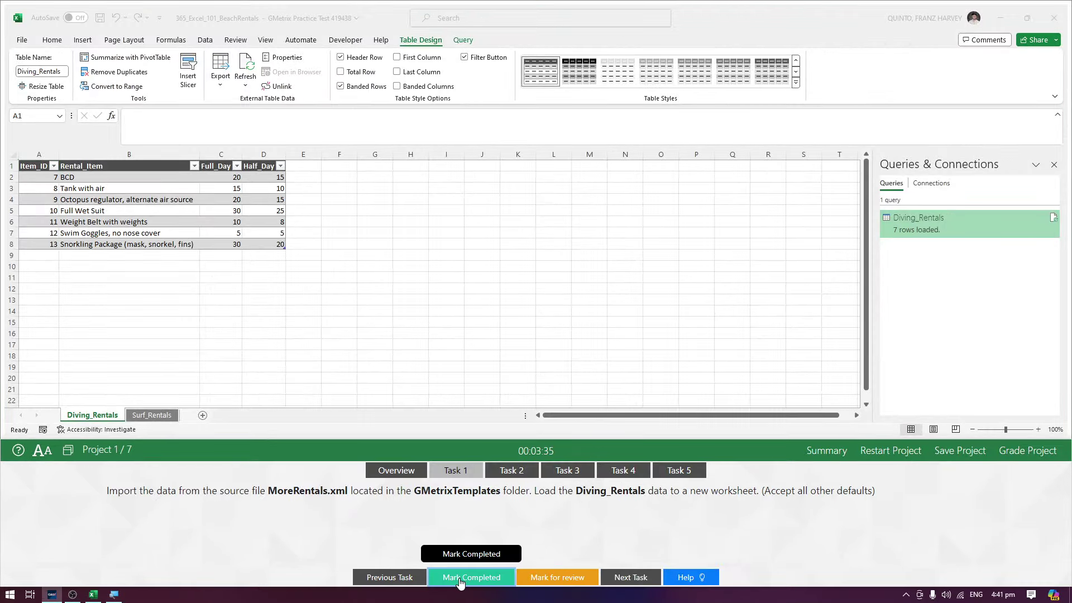
click(528, 472)
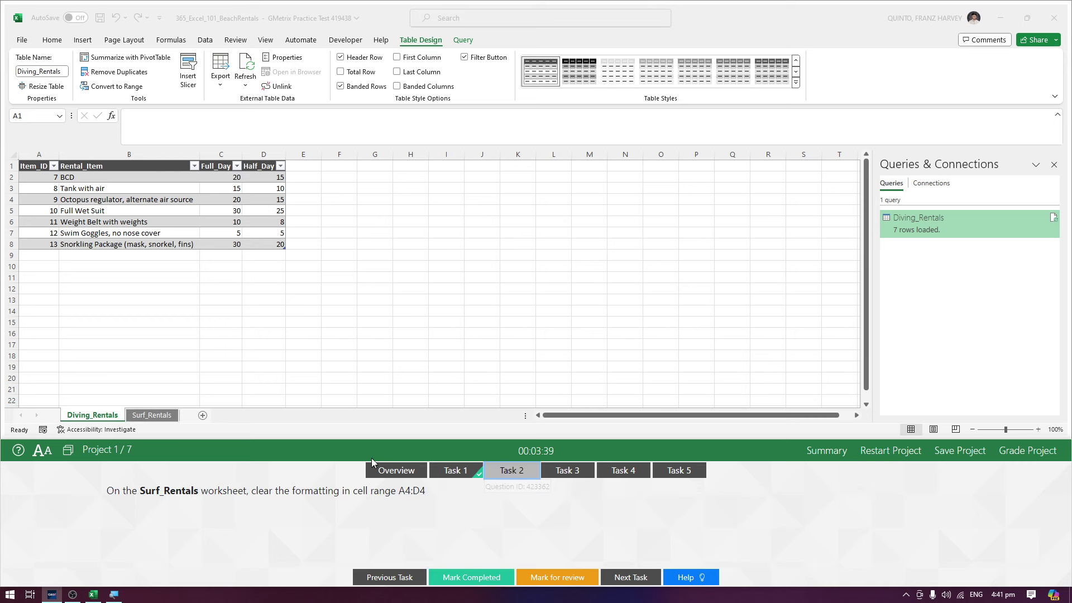
click(42, 450)
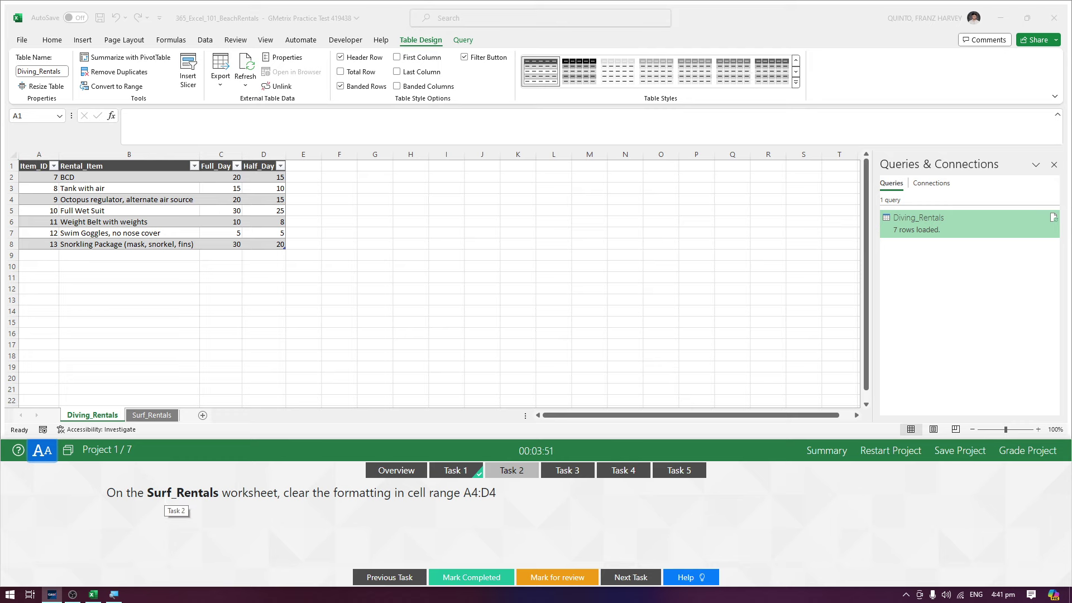
Step: Switch to the Surf_Rentals worksheet with the table's header row in view
click(152, 415)
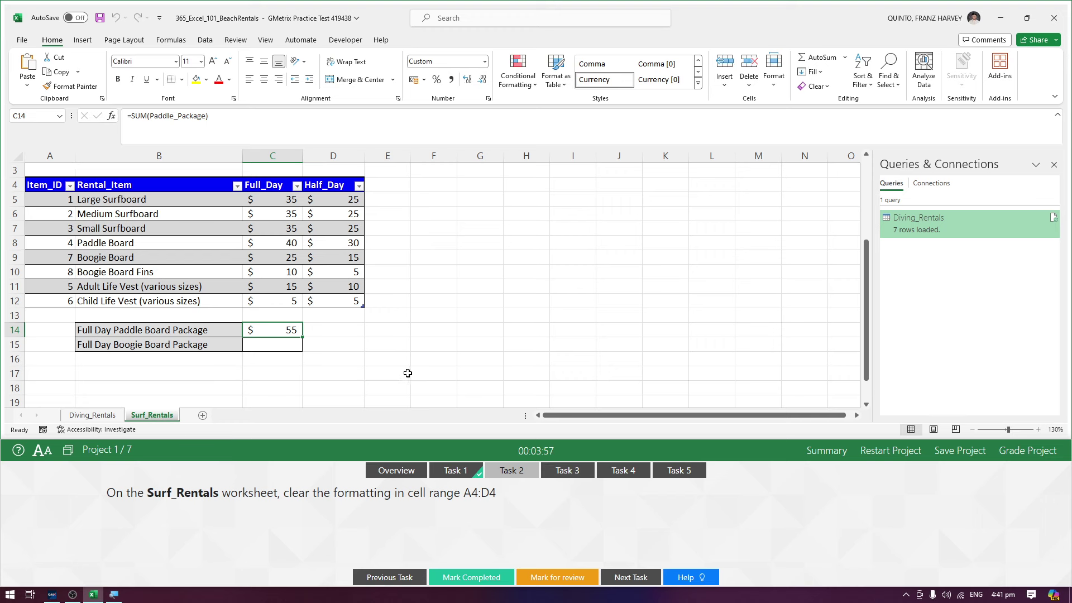
scroll(409, 373, up, 2)
scroll(410, 376, up, 1)
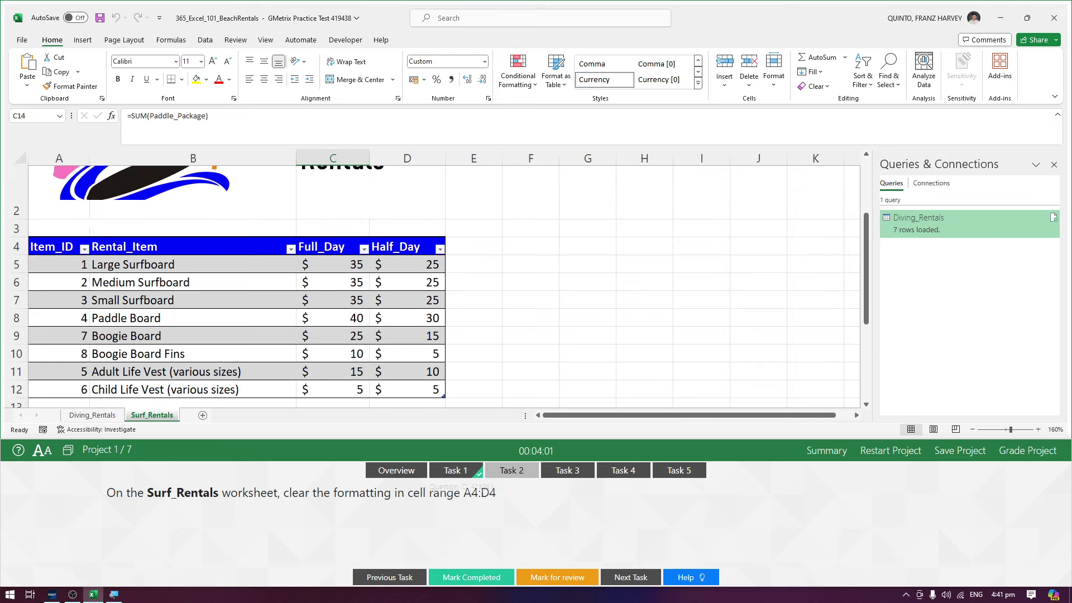
click(476, 496)
drag(463, 496, 488, 497)
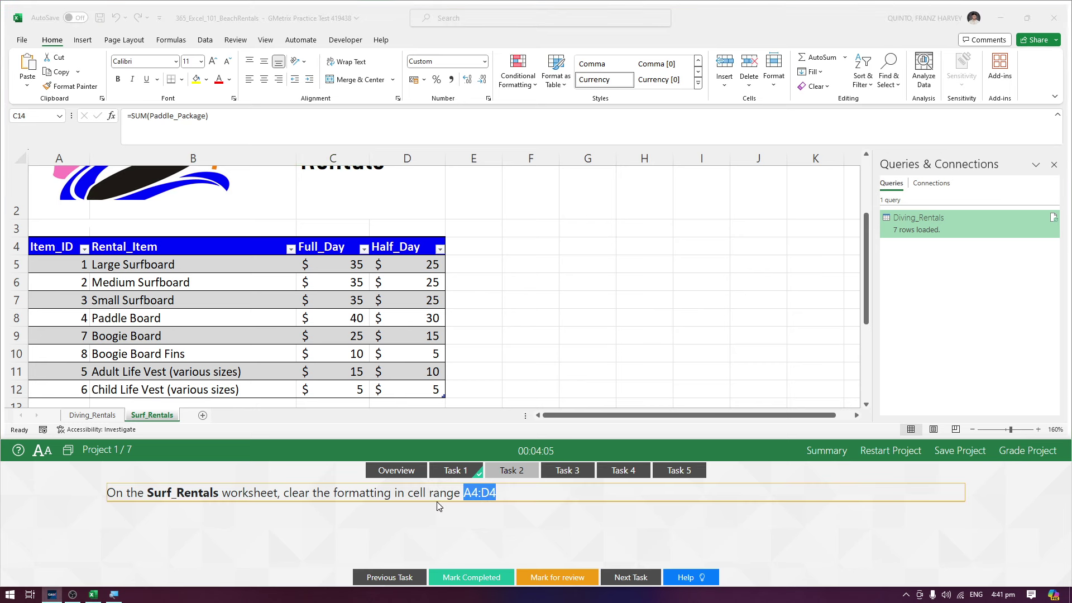
click(539, 307)
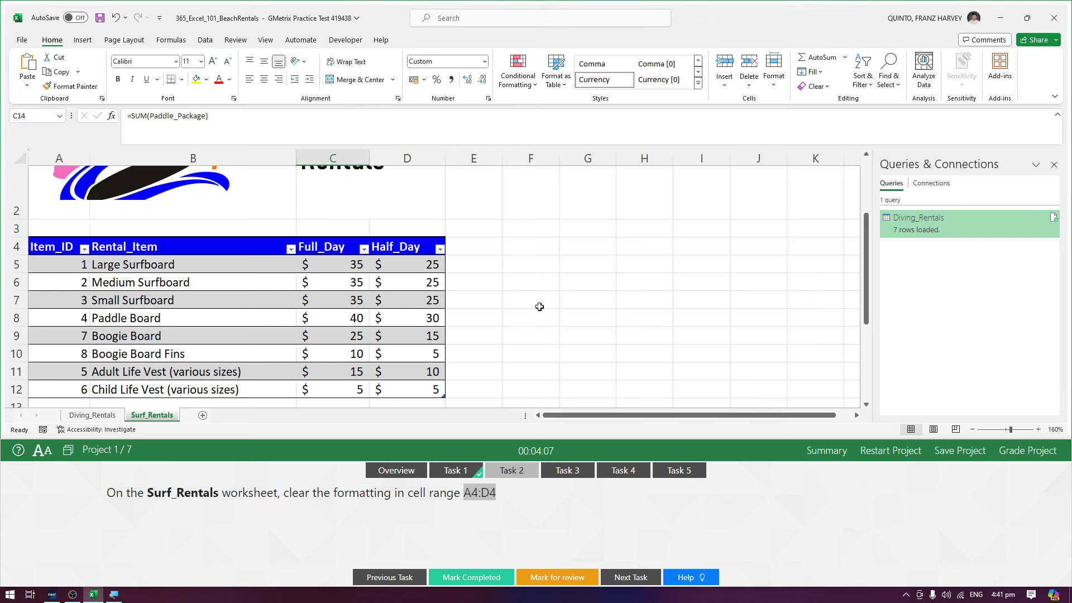
click(455, 502)
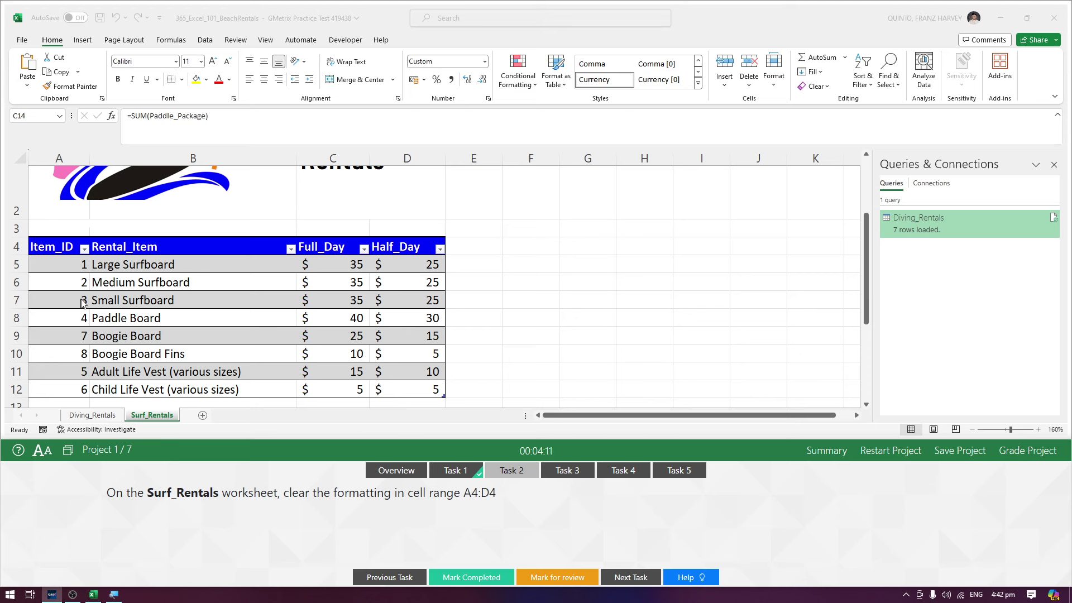
click(521, 296)
click(539, 249)
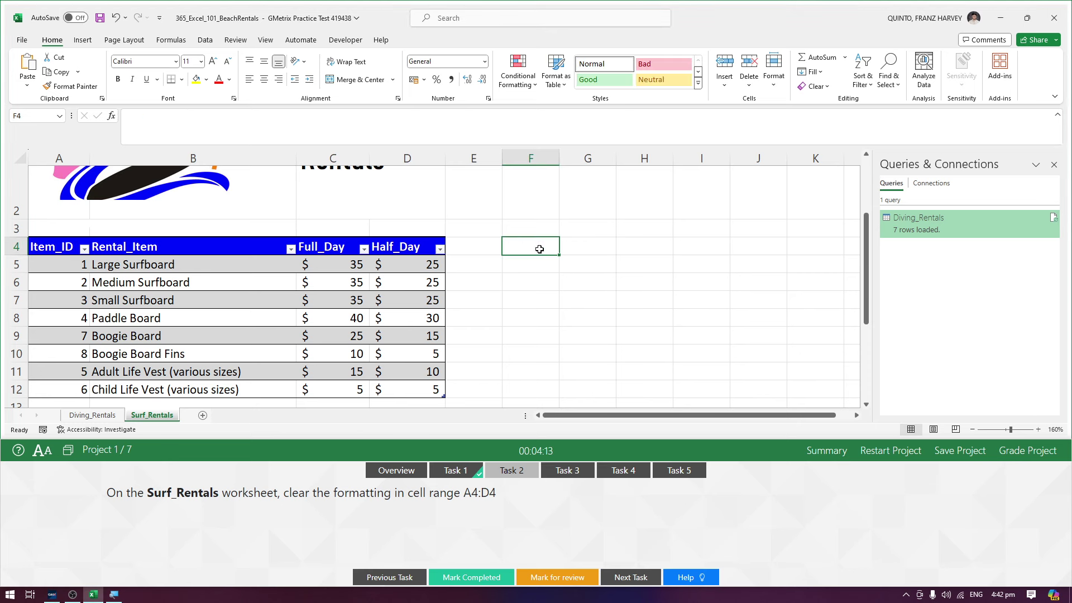
Step: Select the table header range A4:D4 on the Surf_Rentals worksheet
click(537, 293)
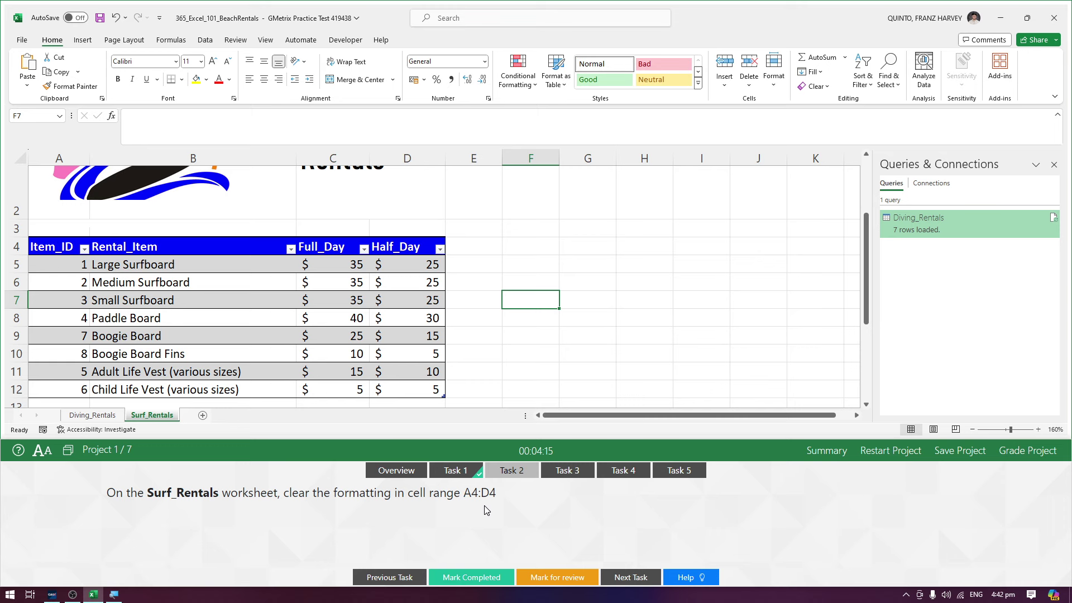
drag(52, 246, 418, 250)
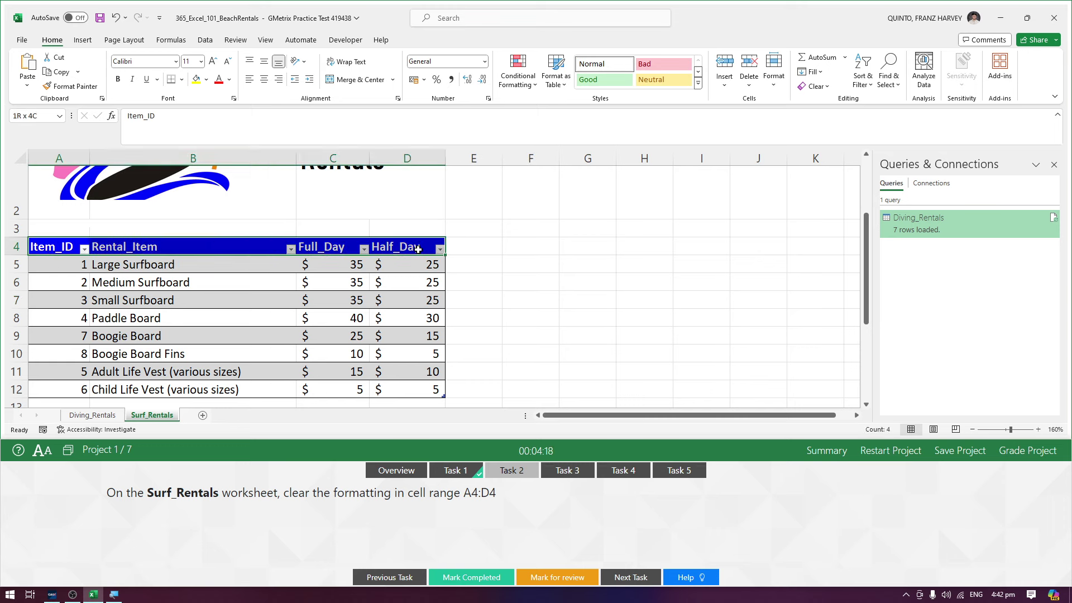
click(74, 316)
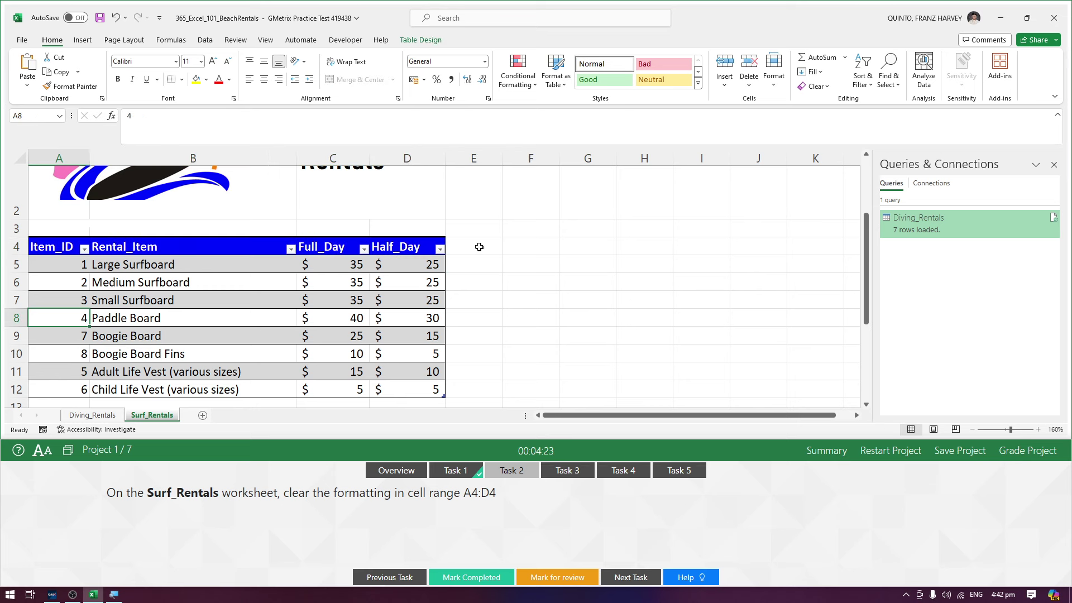
drag(52, 245, 331, 236)
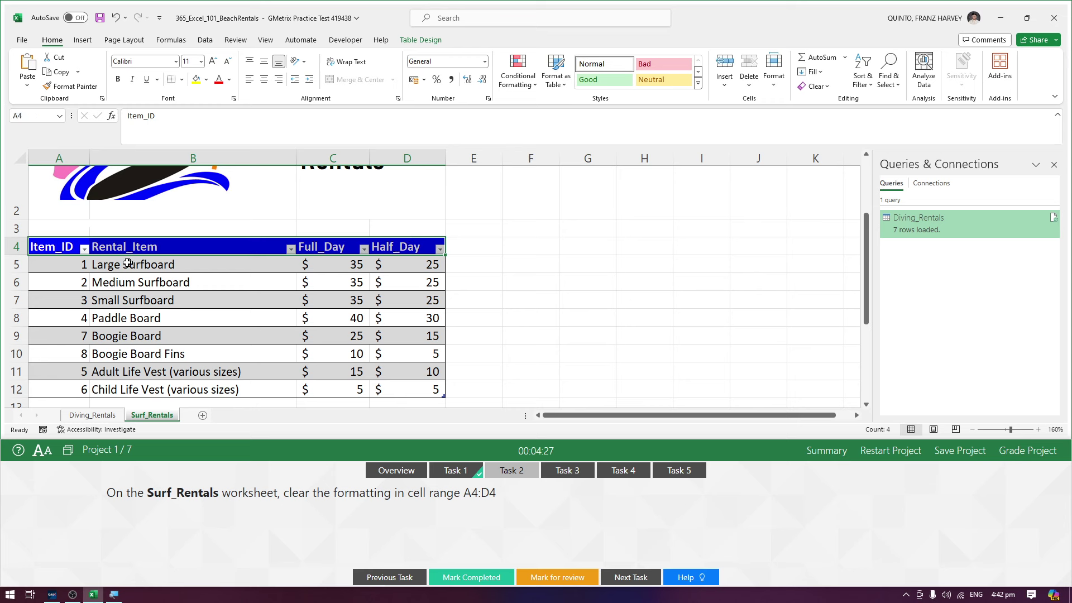
Step: Try filling the Item_ID header from A4 across into B4, and undo that fill
click(49, 248)
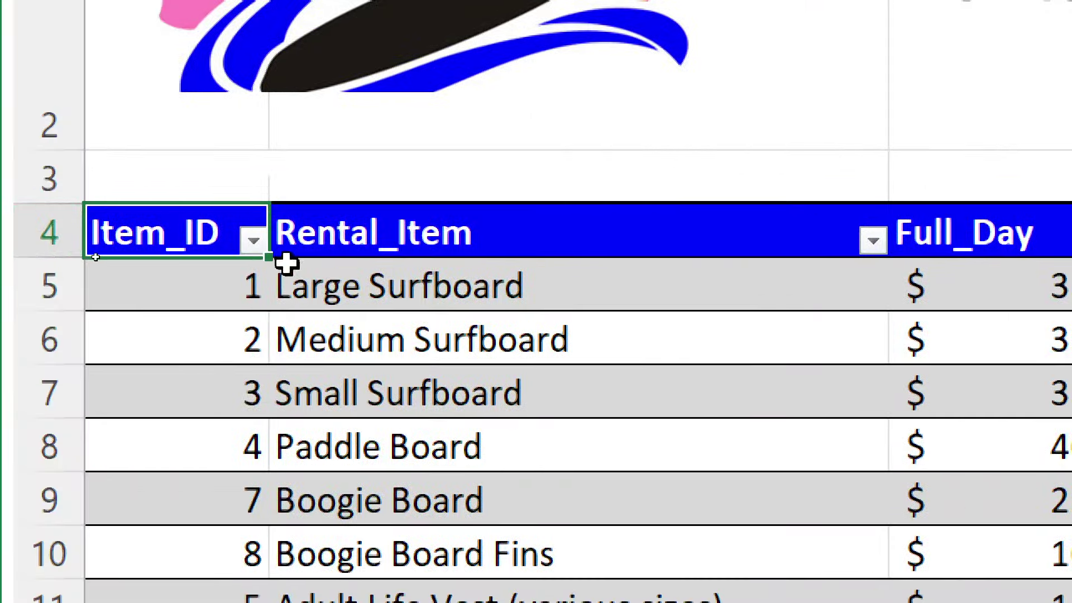
drag(270, 258, 648, 258)
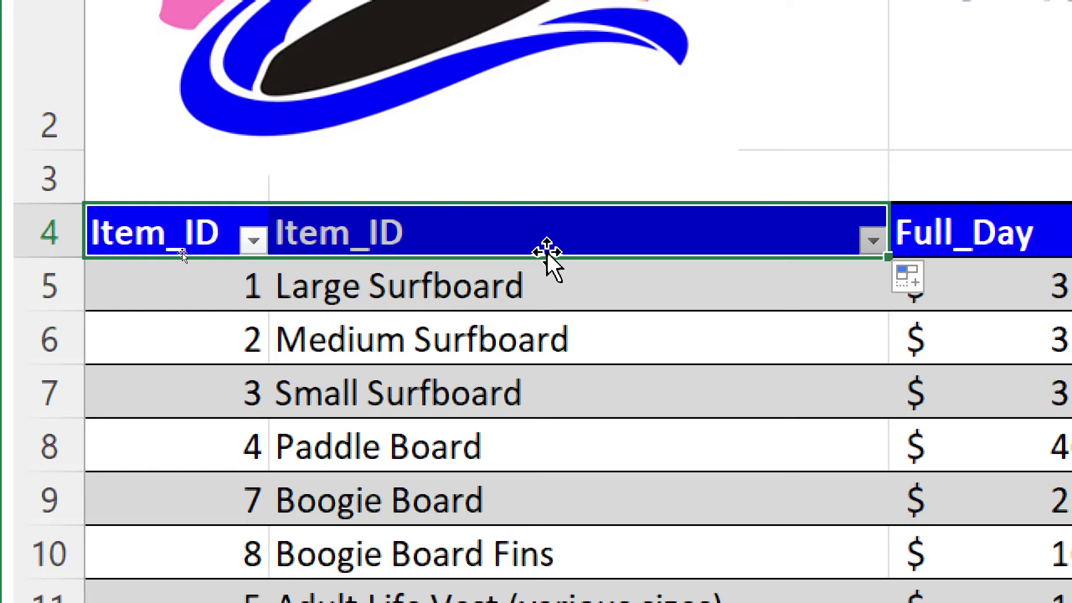
key(ctrl+z)
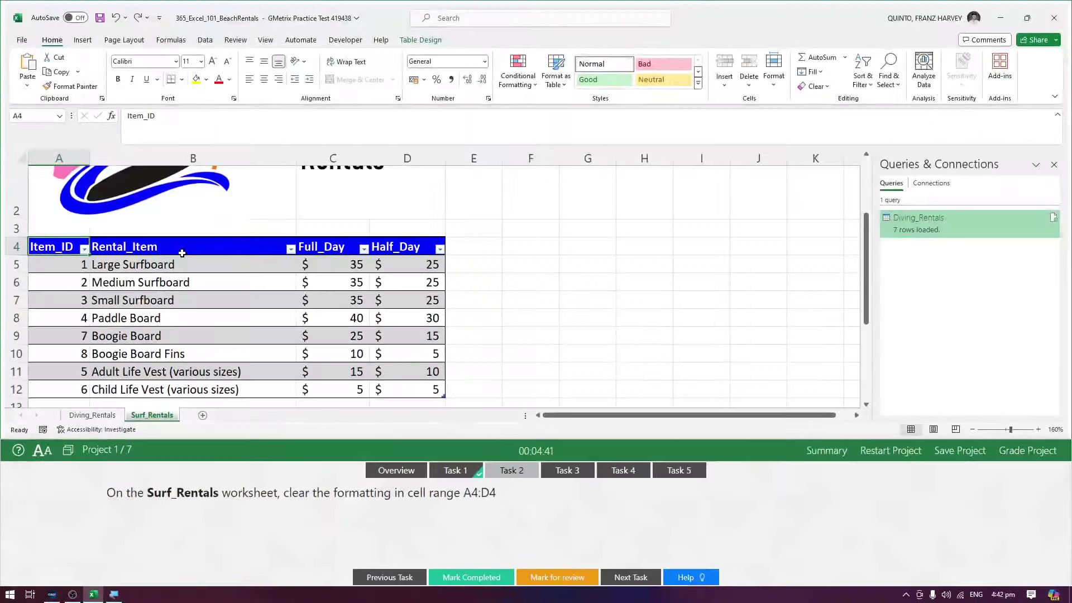
Step: Clear only the formatting from the header range A4:D4 on Surf_Rentals
click(184, 298)
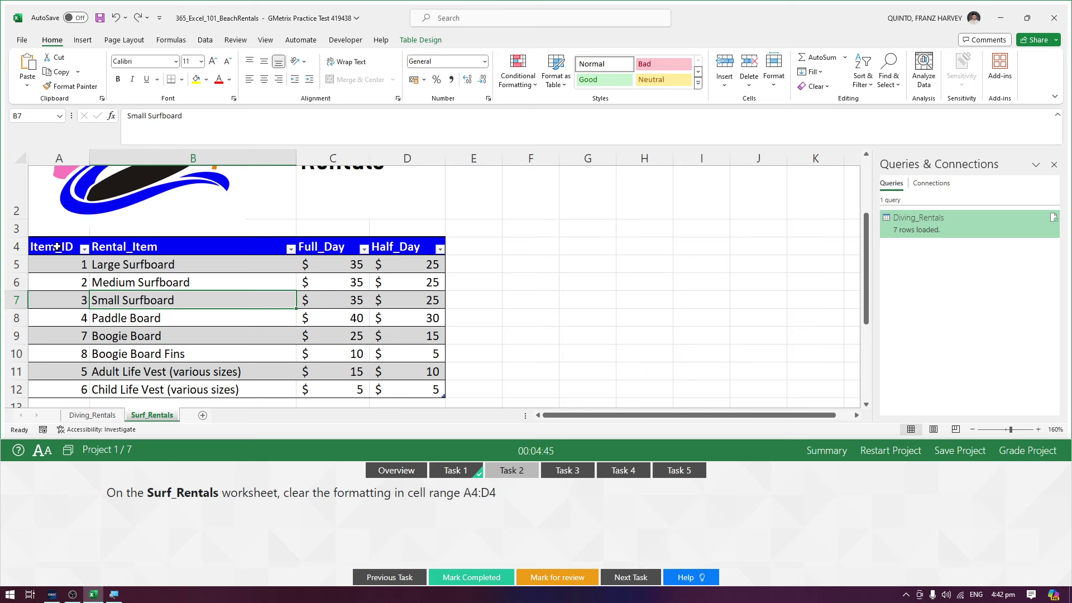
drag(56, 247, 409, 247)
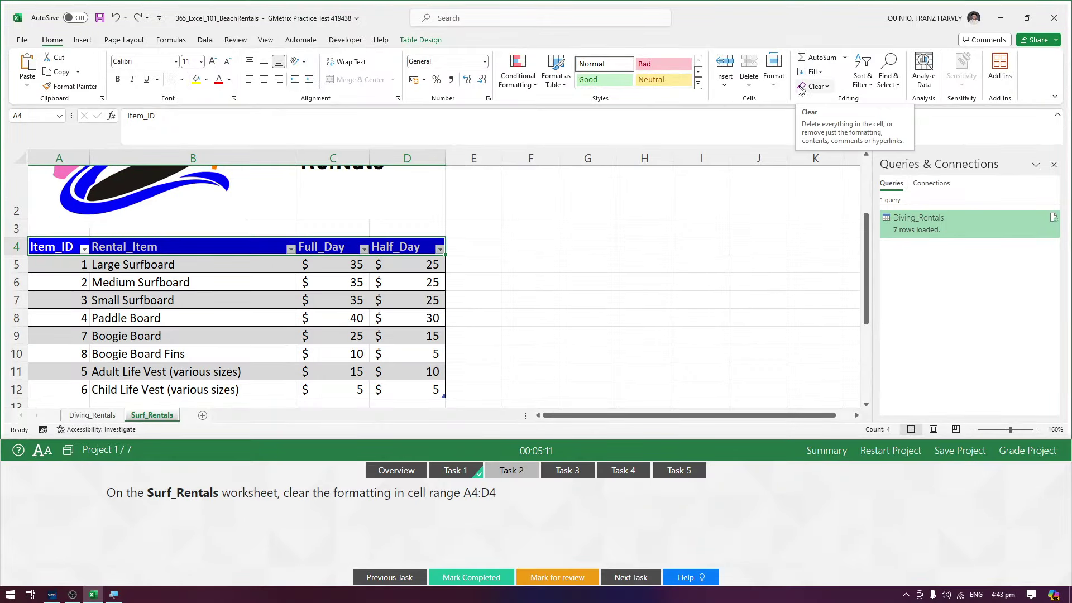
click(827, 88)
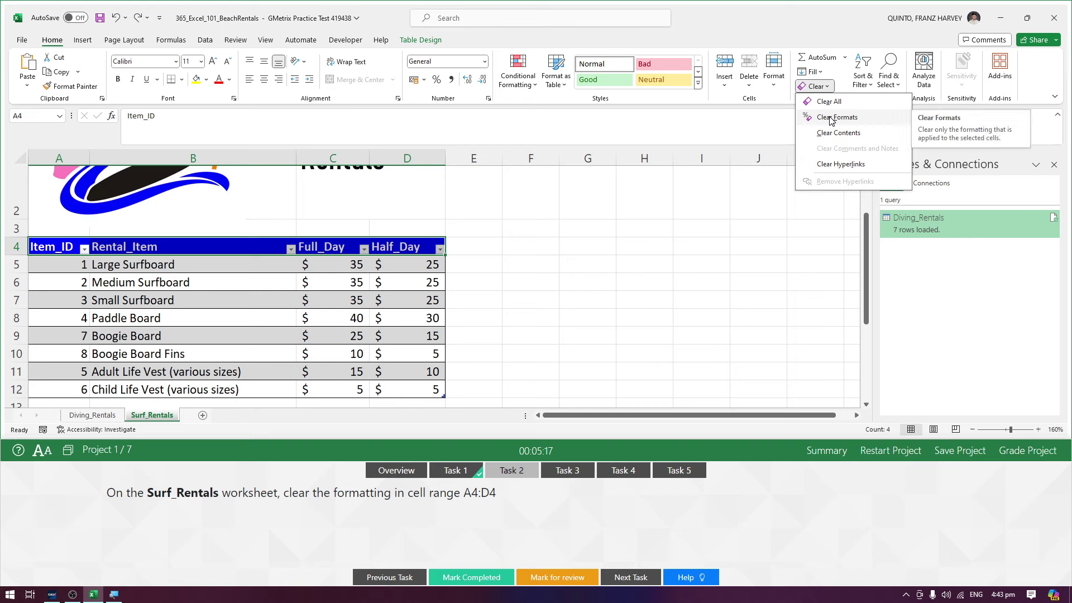
click(832, 118)
click(527, 280)
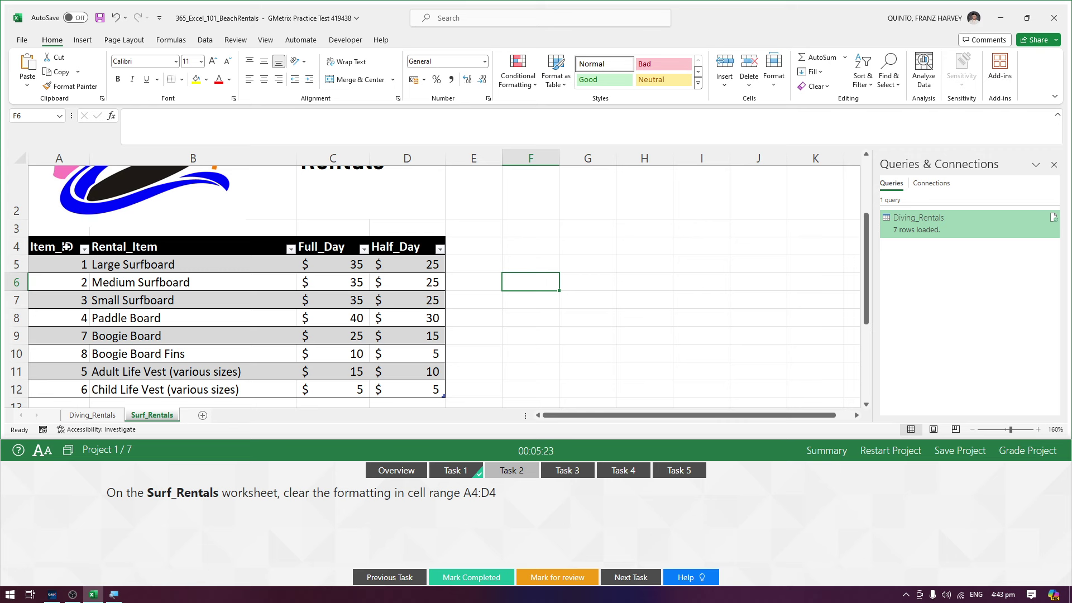
Step: Mark Task 2 as completed, open the Task 3 instructions and select cell C15 on Surf_Rentals
click(489, 576)
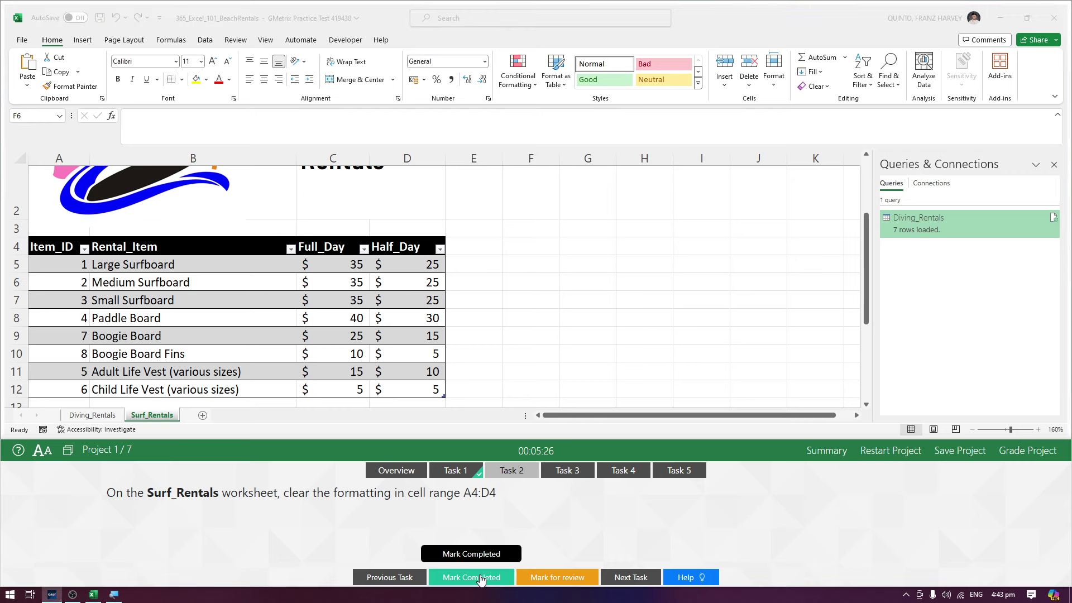
click(558, 470)
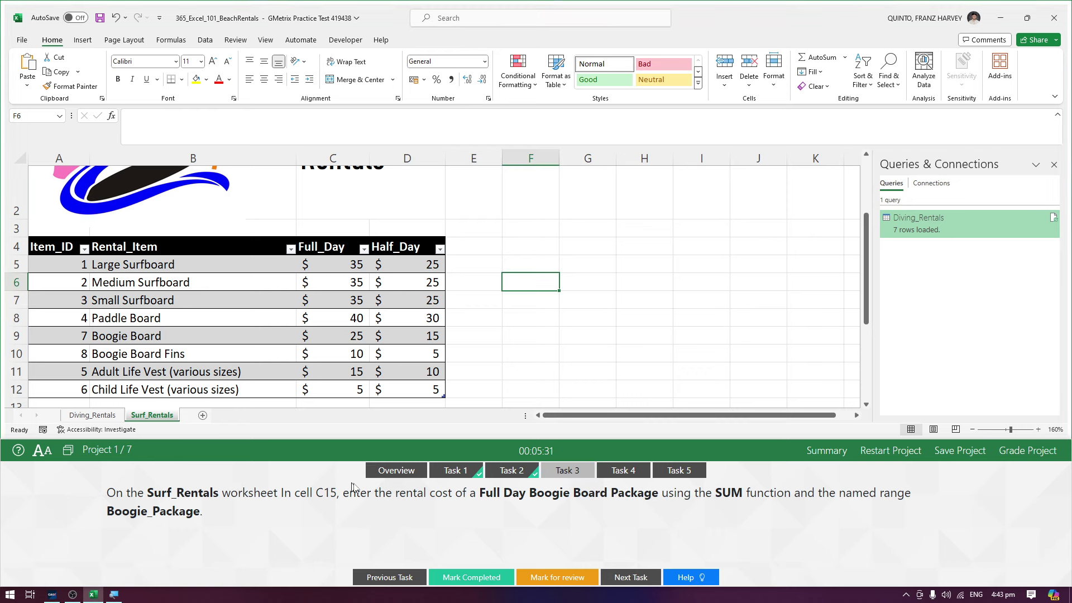
scroll(271, 391, down, 2)
click(341, 335)
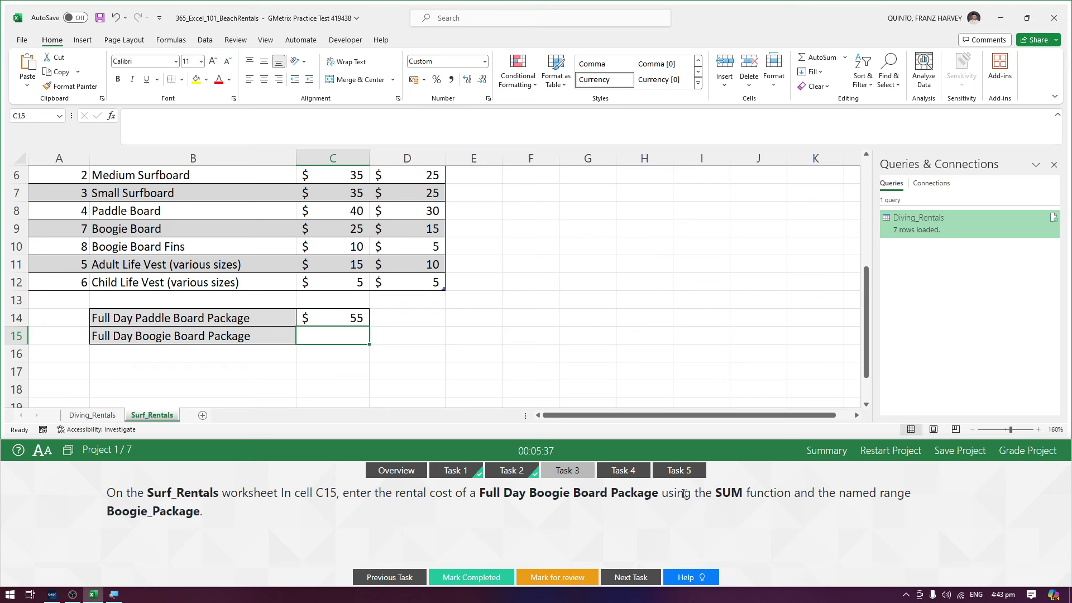
Step: Examine the Task 3 instructions for the required function and named range, highlighting those terms
double_click(728, 492)
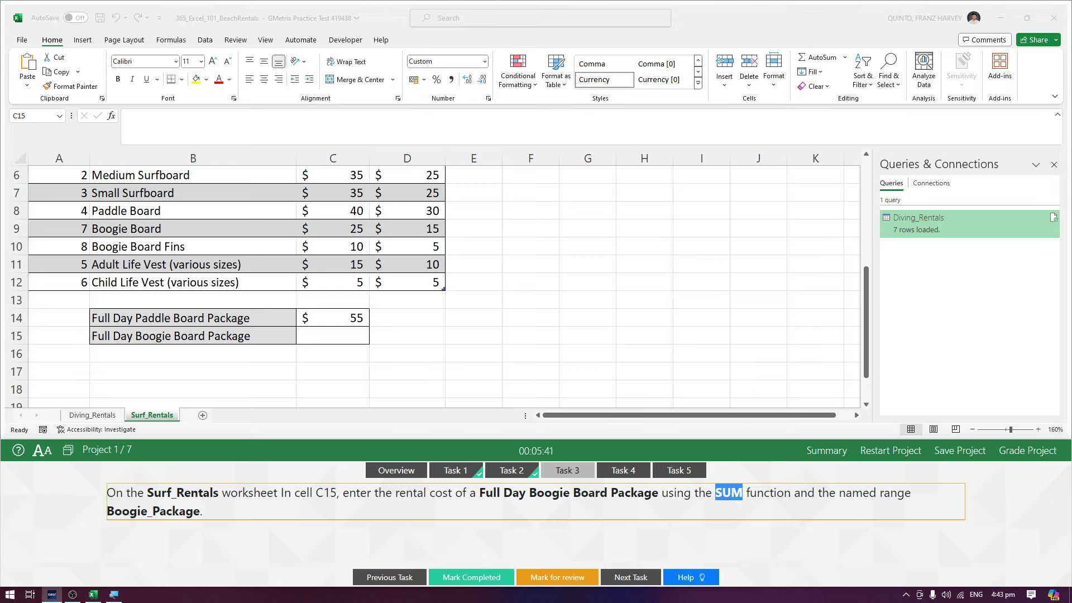
click(745, 497)
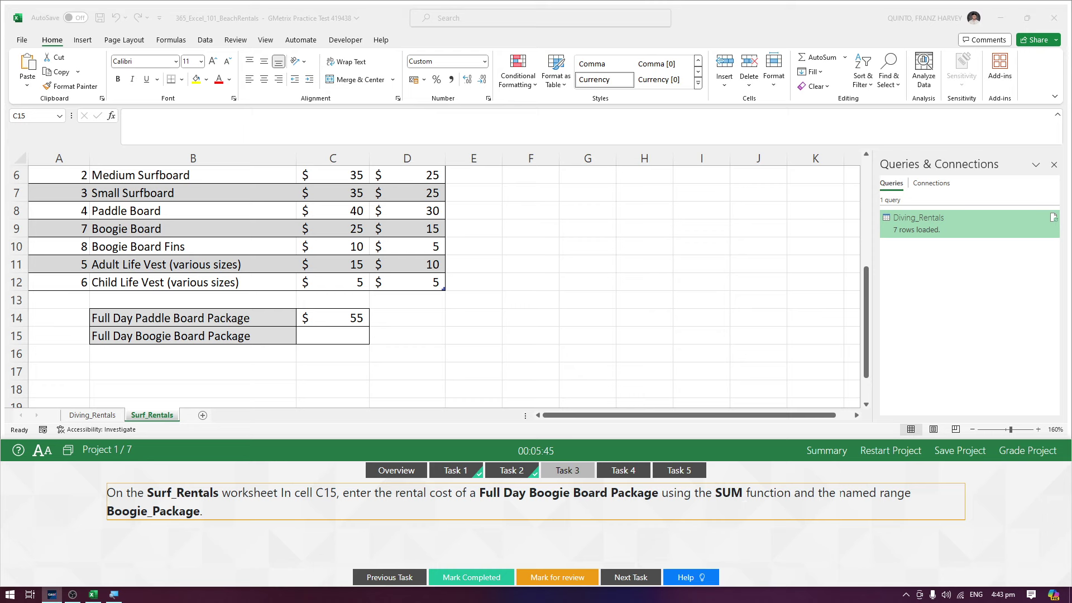
drag(839, 494, 910, 494)
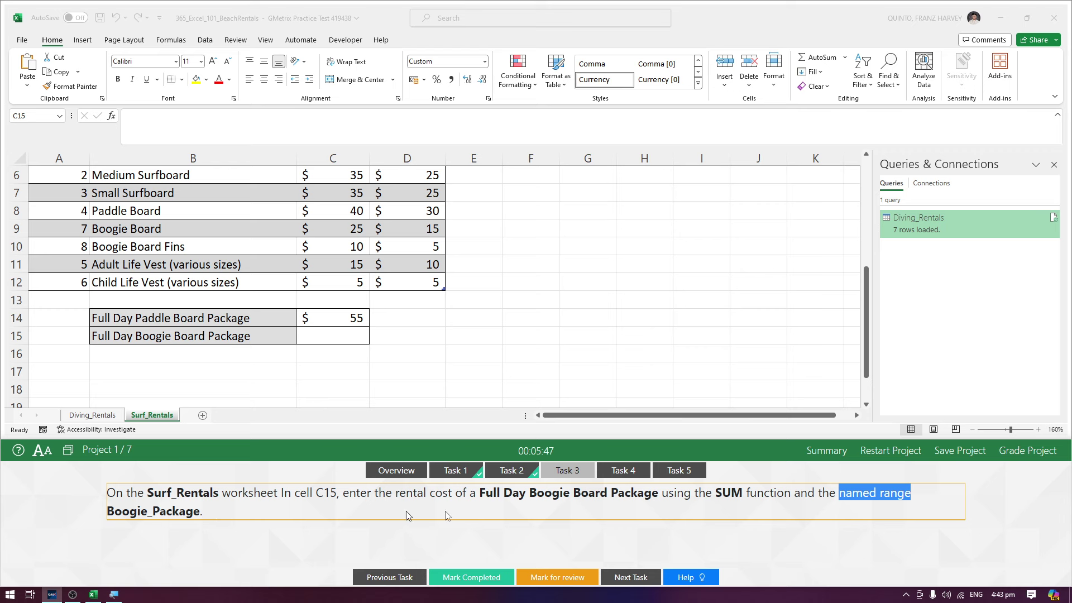
click(883, 517)
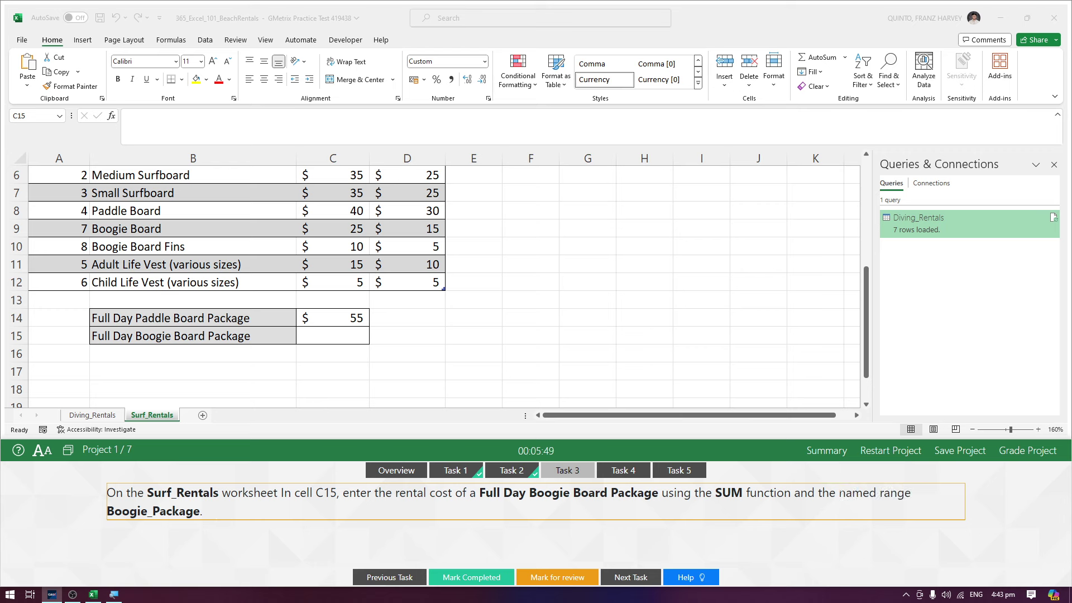
drag(839, 493, 913, 503)
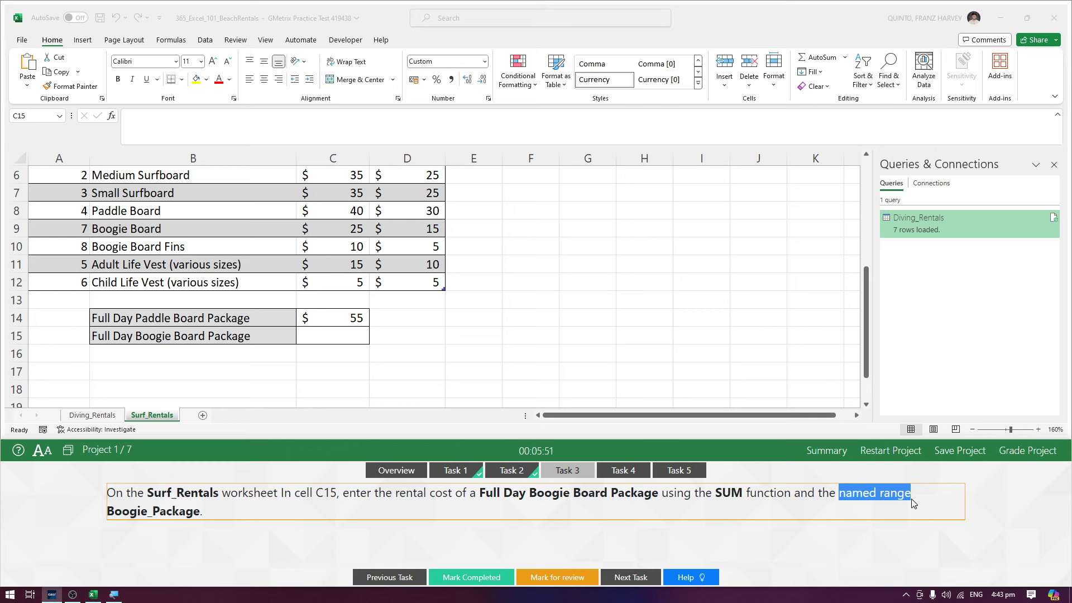
Step: Reduce the formula bar to a single line and select cell D15
click(144, 148)
drag(149, 147, 156, 124)
click(430, 312)
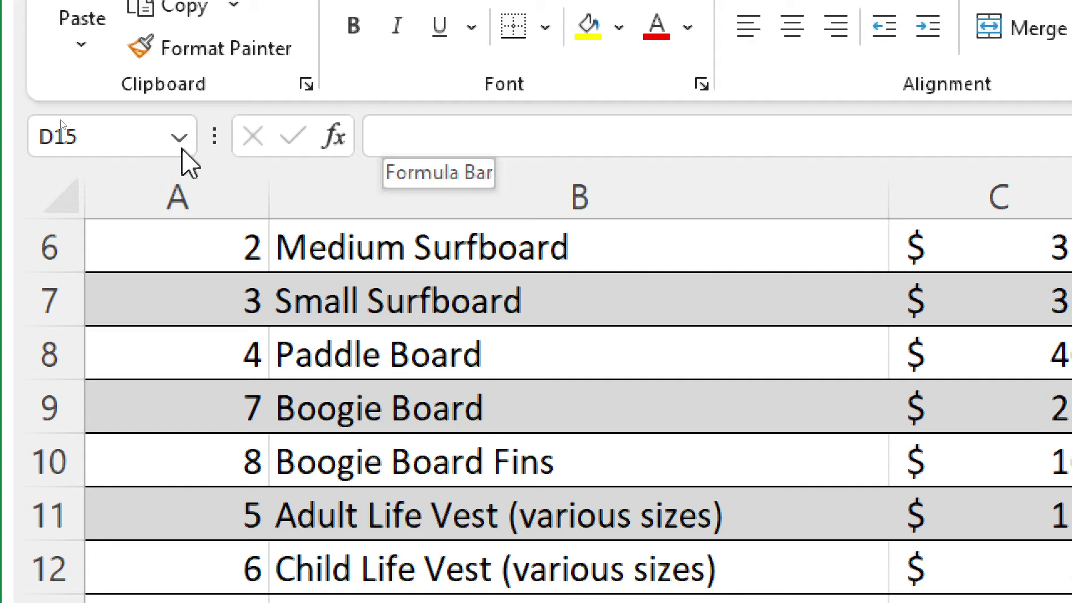
Step: Go to the named range Boogie_Package and check its cells C9, C10 and C11 individually and as a range
click(182, 146)
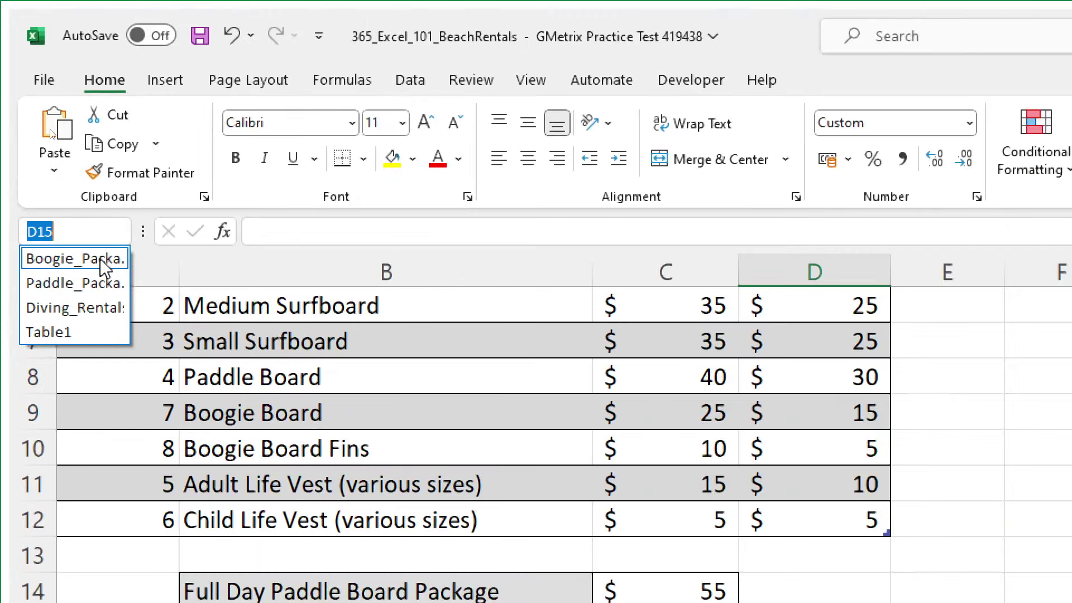
click(104, 259)
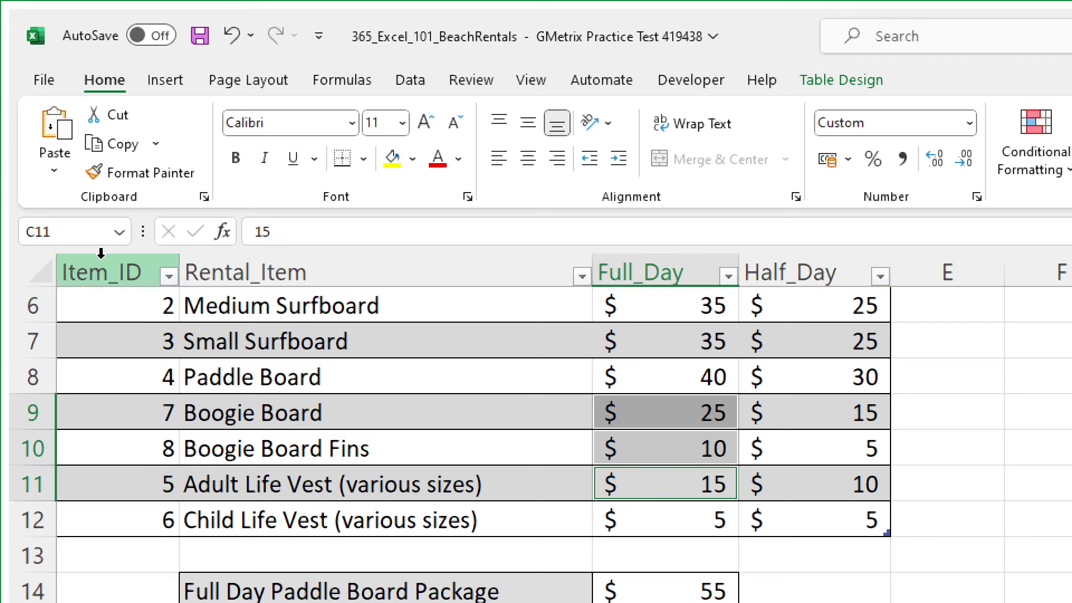
click(711, 414)
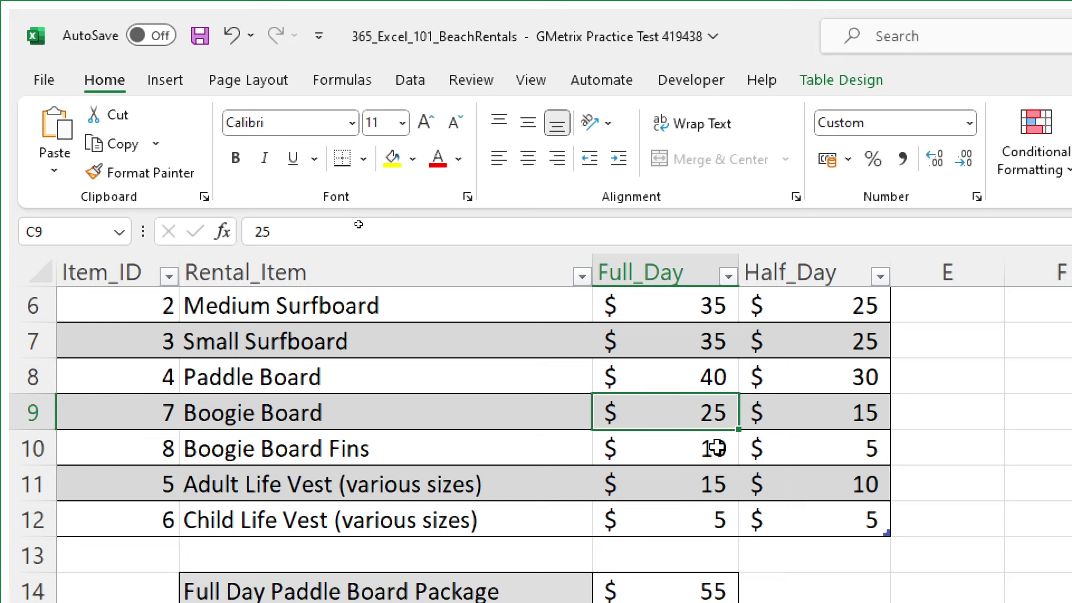
click(718, 447)
click(714, 486)
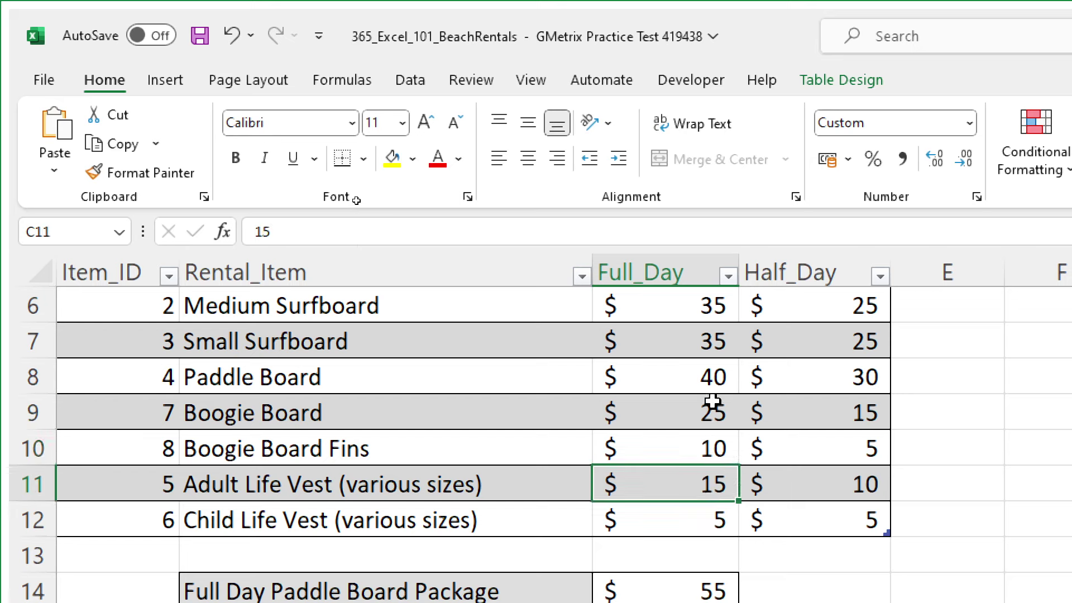
drag(711, 406, 707, 480)
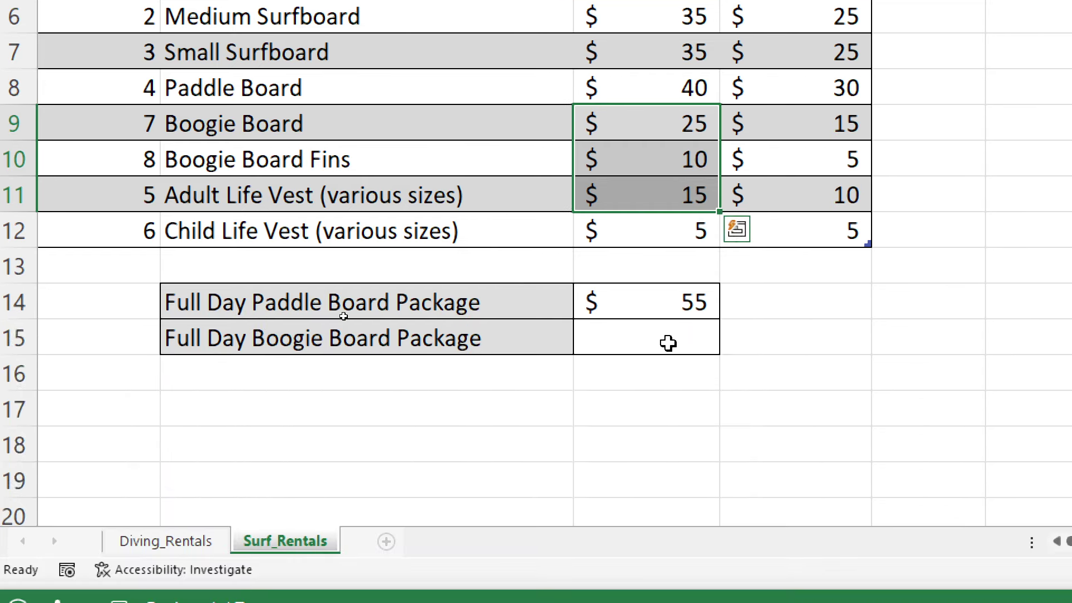
Step: Enter the formula =SUM(Boogie_Package) in cell C15 for the Full Day Boogie Board Package, and reselect the cell
click(668, 395)
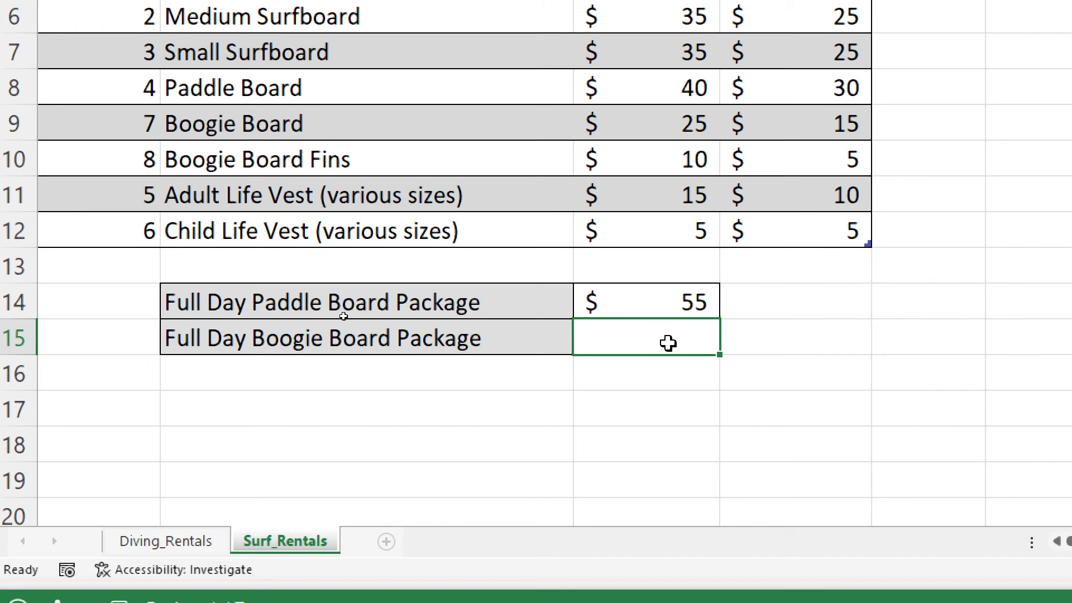
text(=)
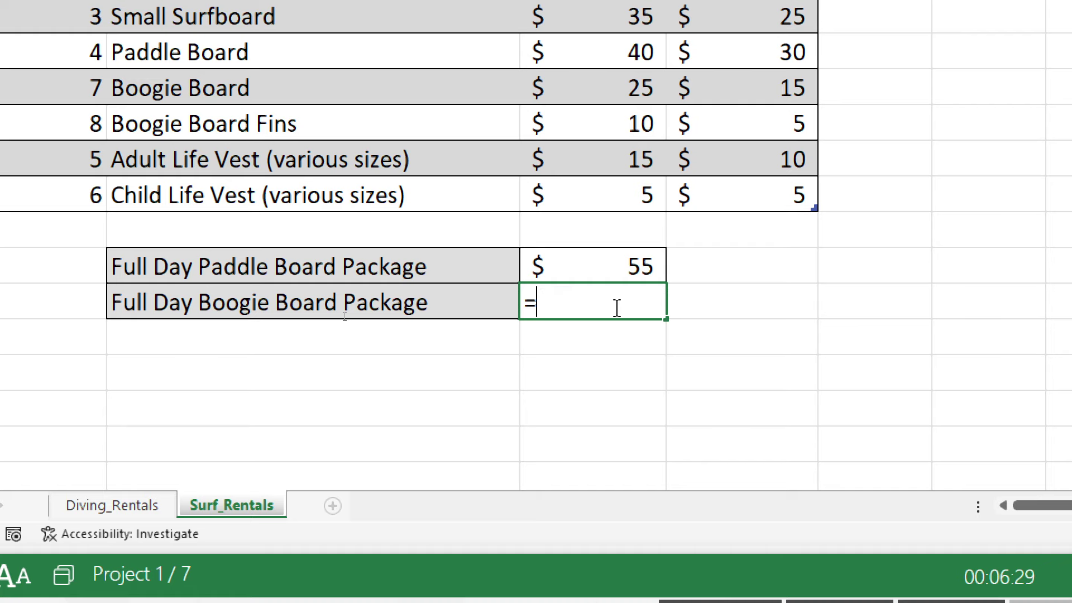
text(SUM)
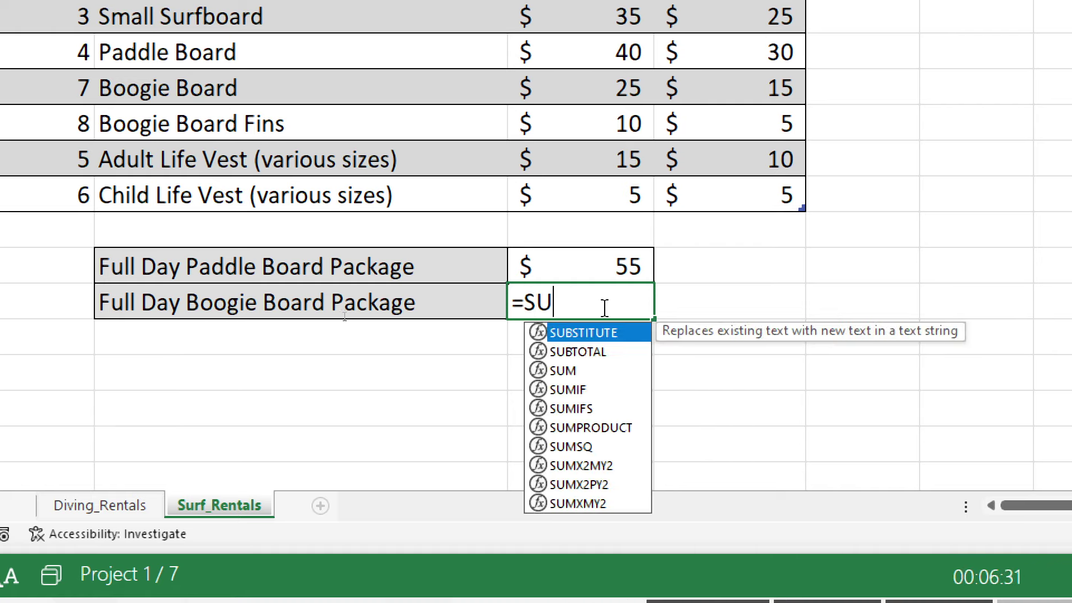
text(()
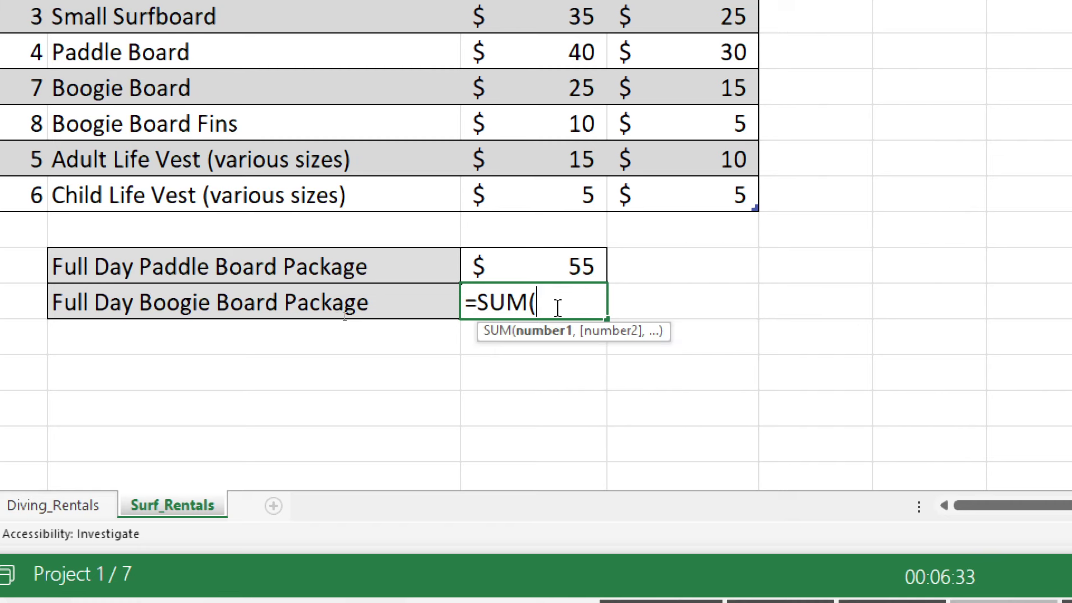
text(Bo)
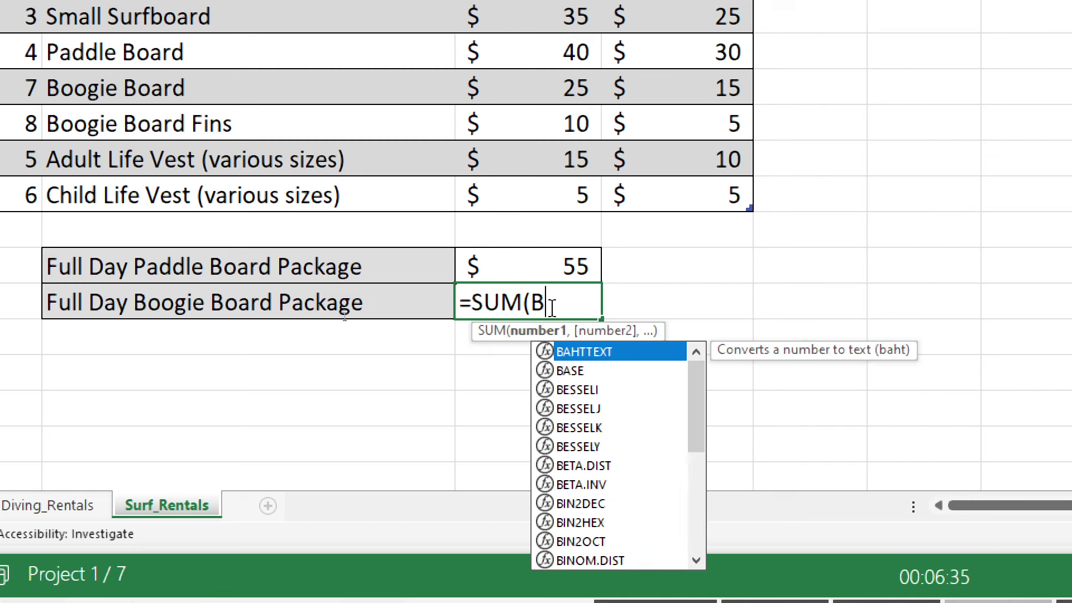
text(o)
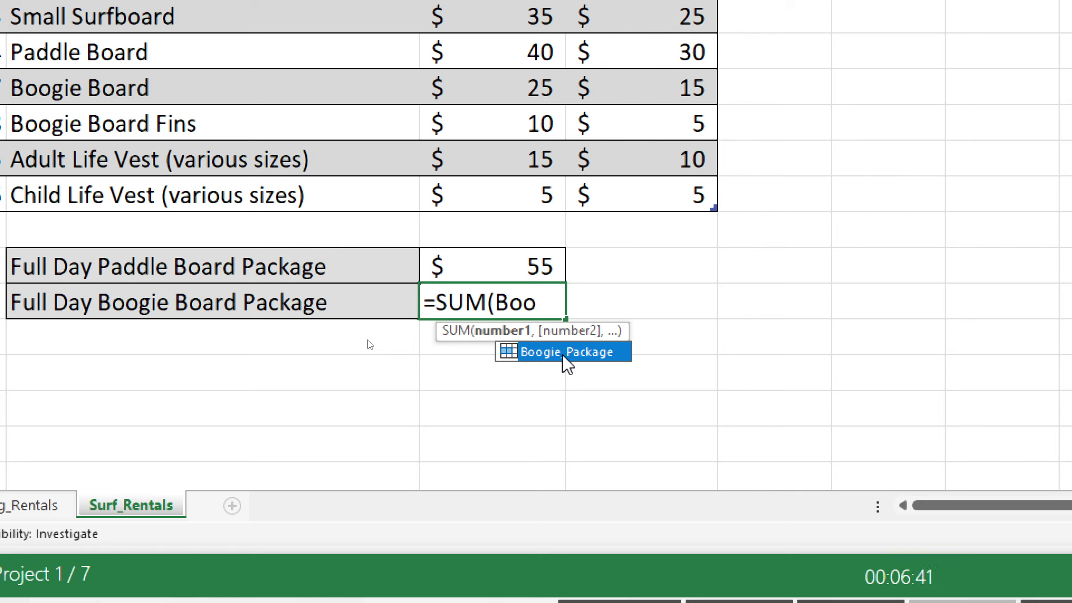
double_click(564, 353)
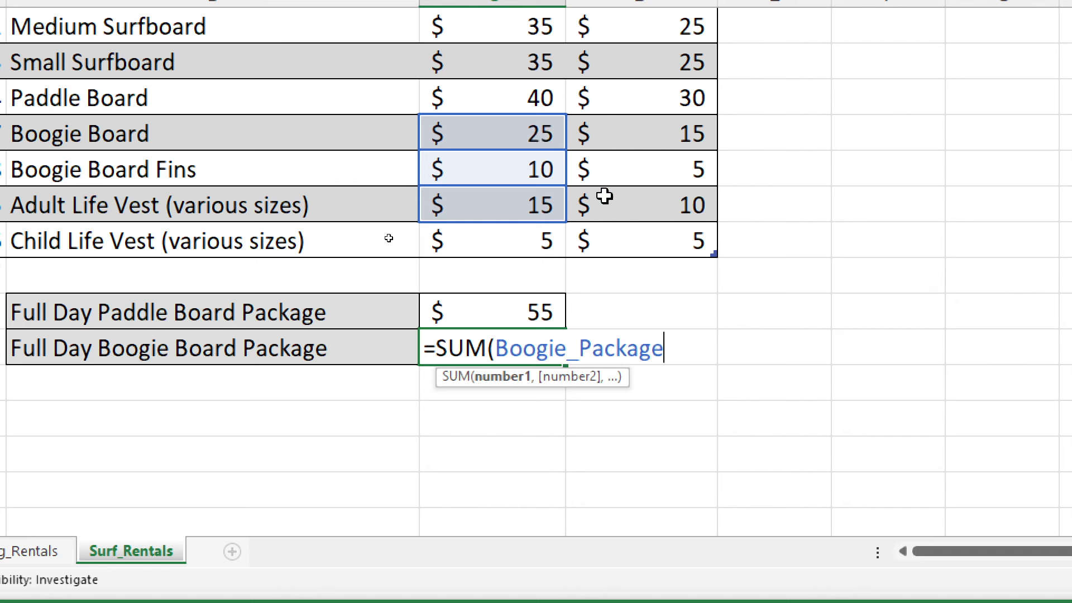
text())
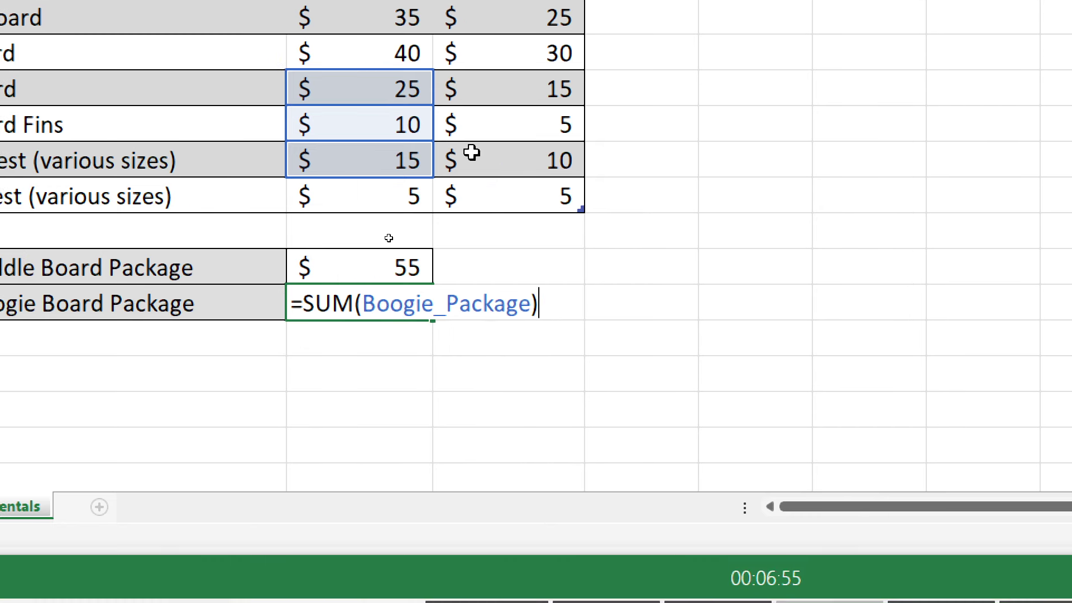
key(Return)
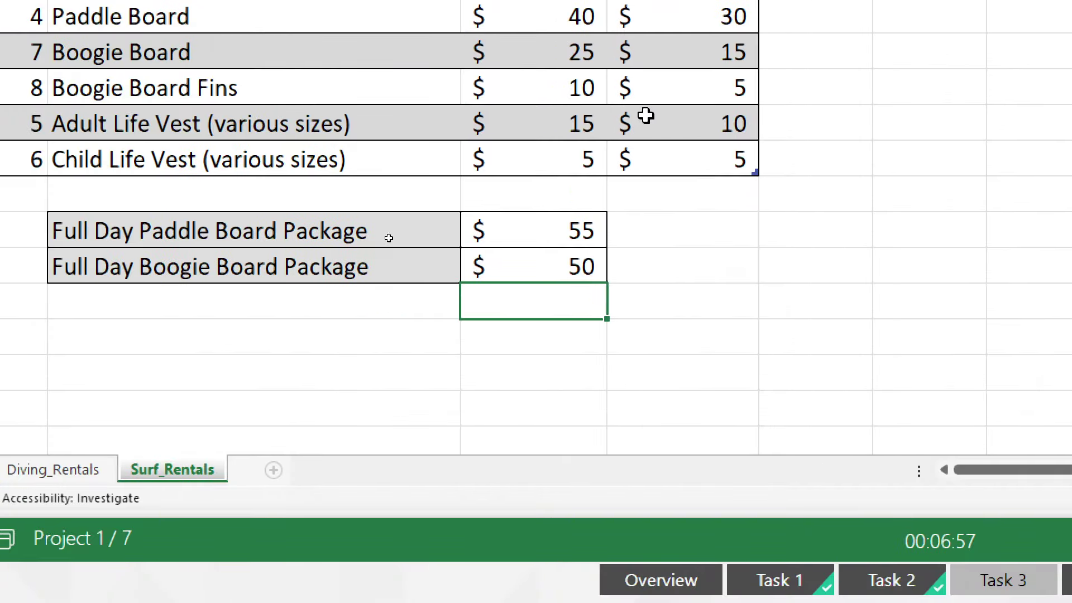
click(401, 298)
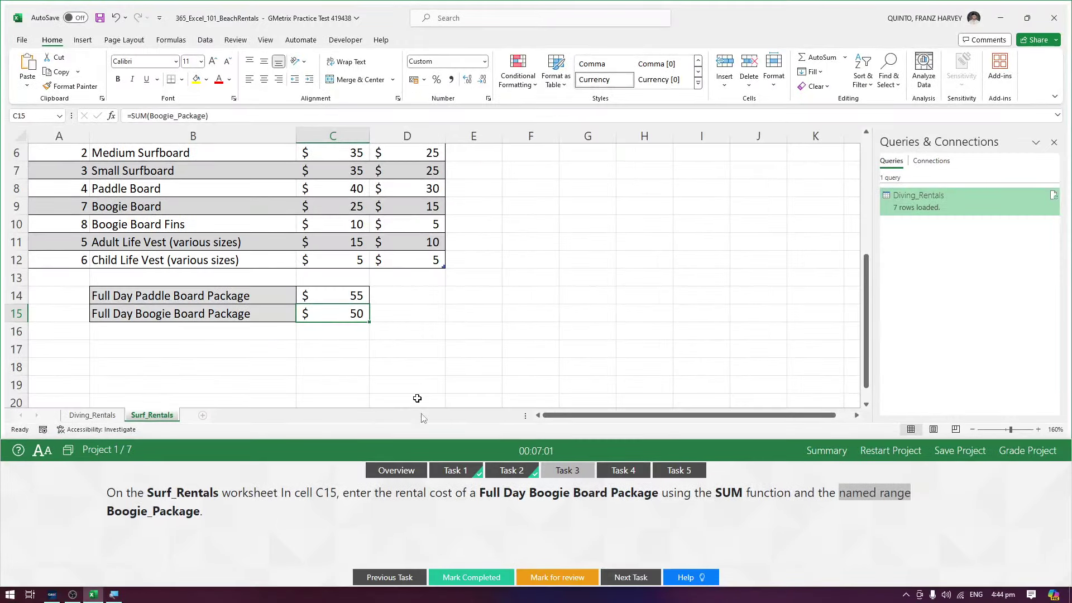
Step: Mark Task 3 as completed and set the Surf_Rentals worksheet's page orientation to Landscape for Task 4
click(470, 577)
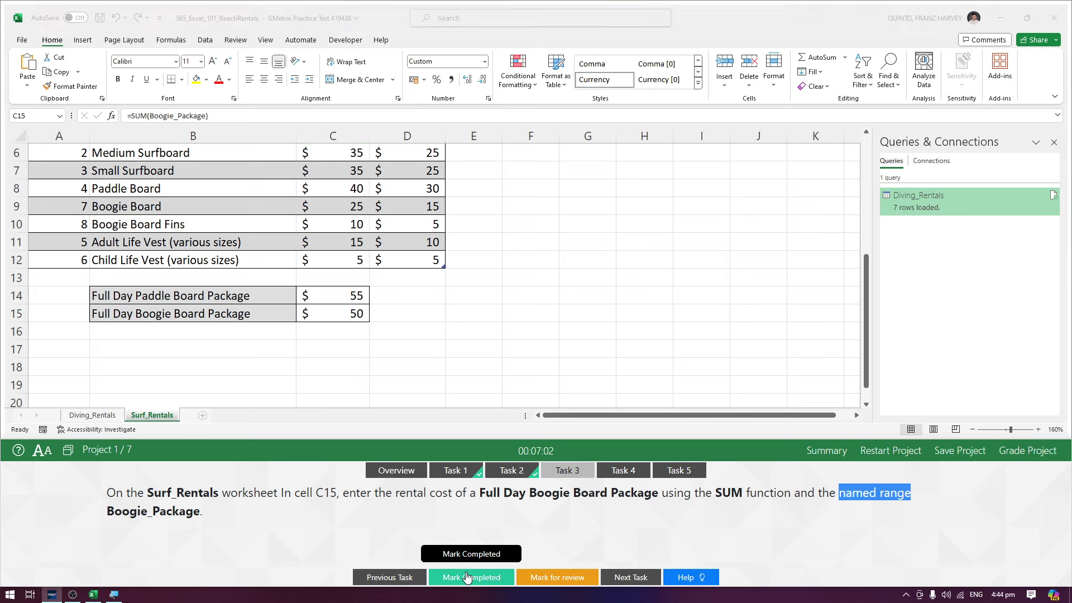
click(617, 471)
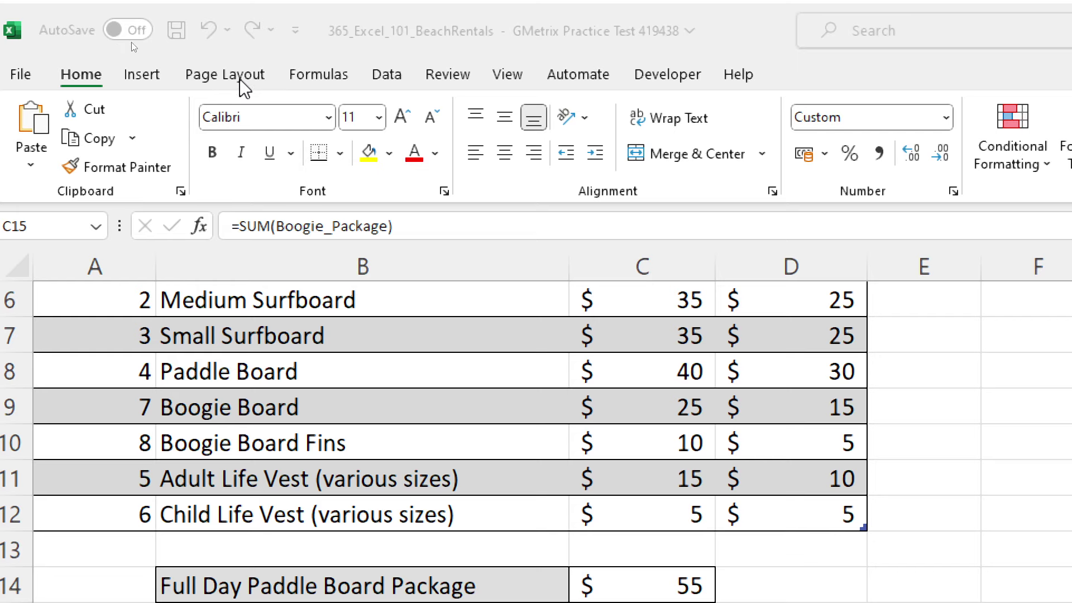
click(244, 83)
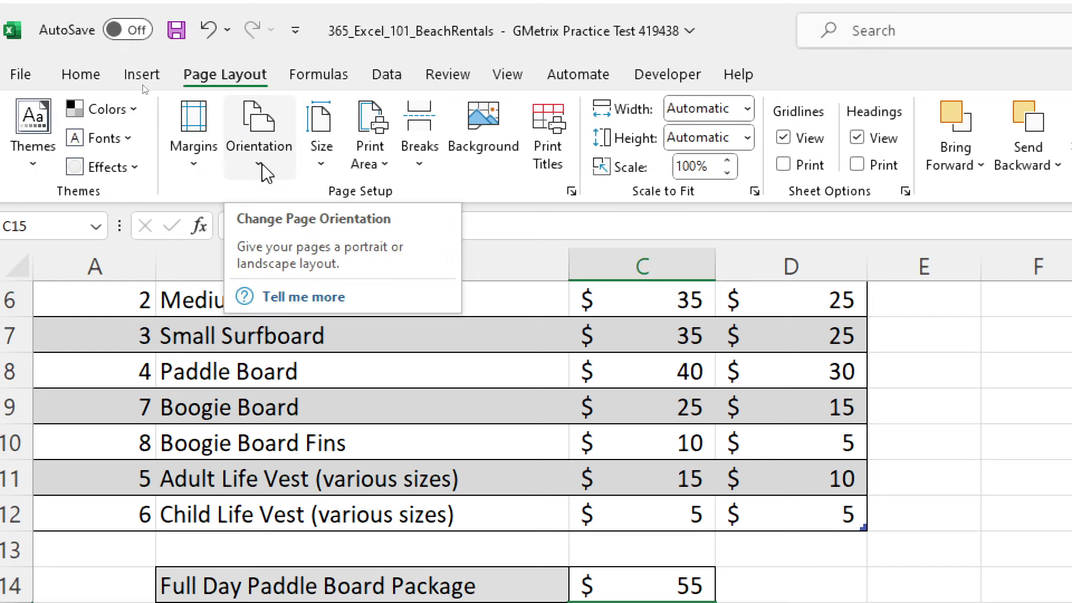
click(262, 163)
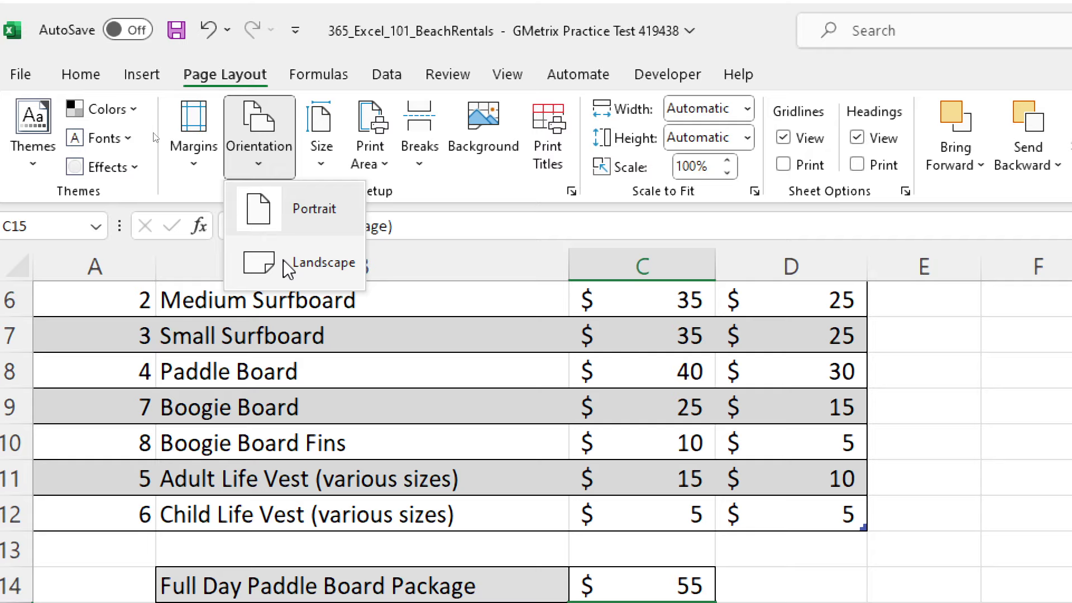
click(318, 263)
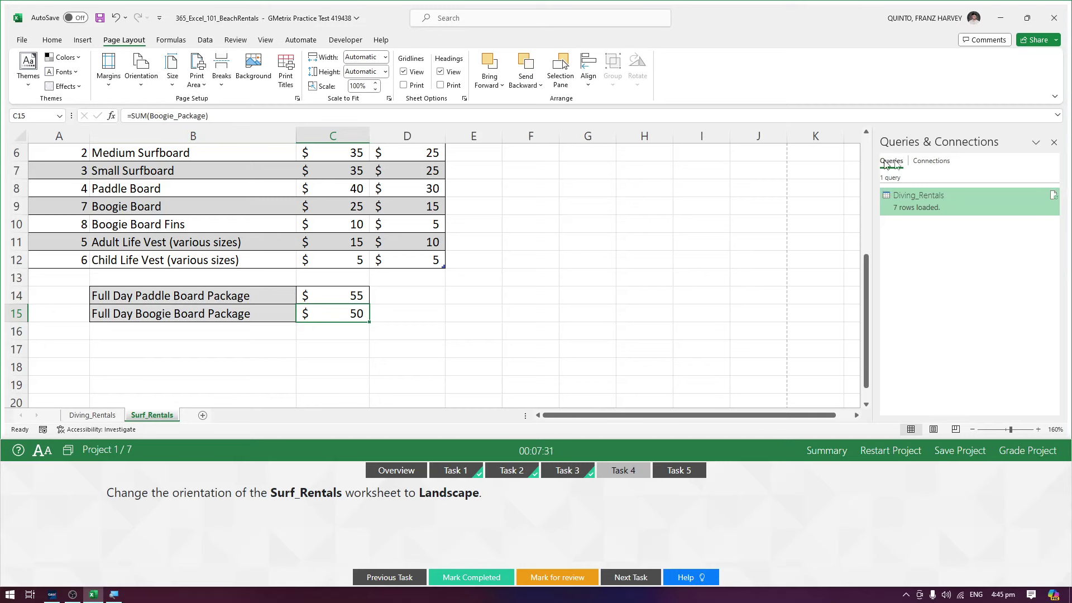
Step: Close the Queries & Connections pane and mark Task 4 as completed, moving on to Task 5
click(1054, 143)
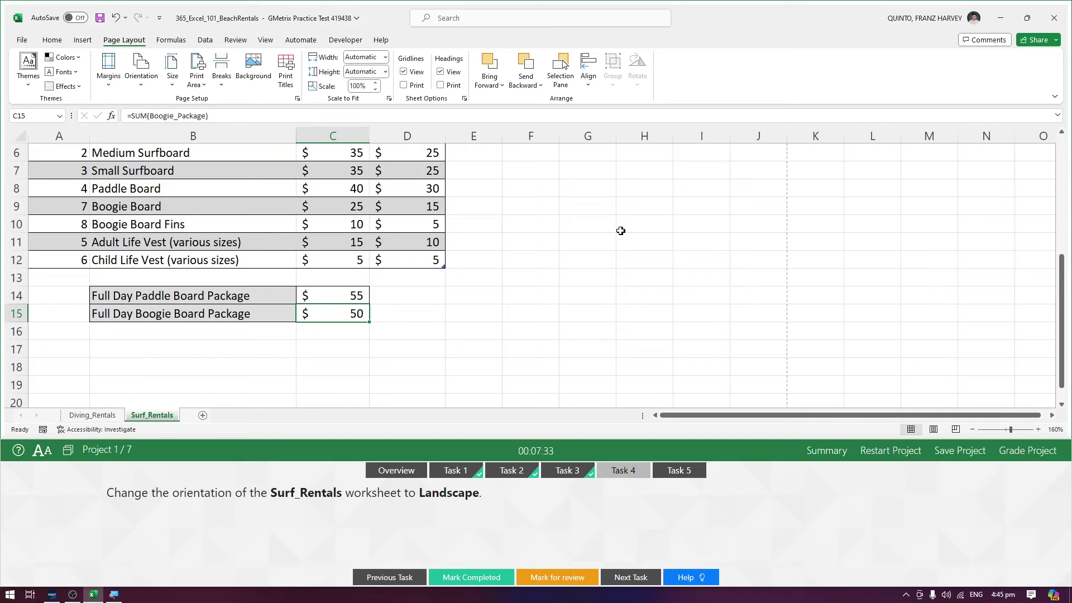
click(471, 578)
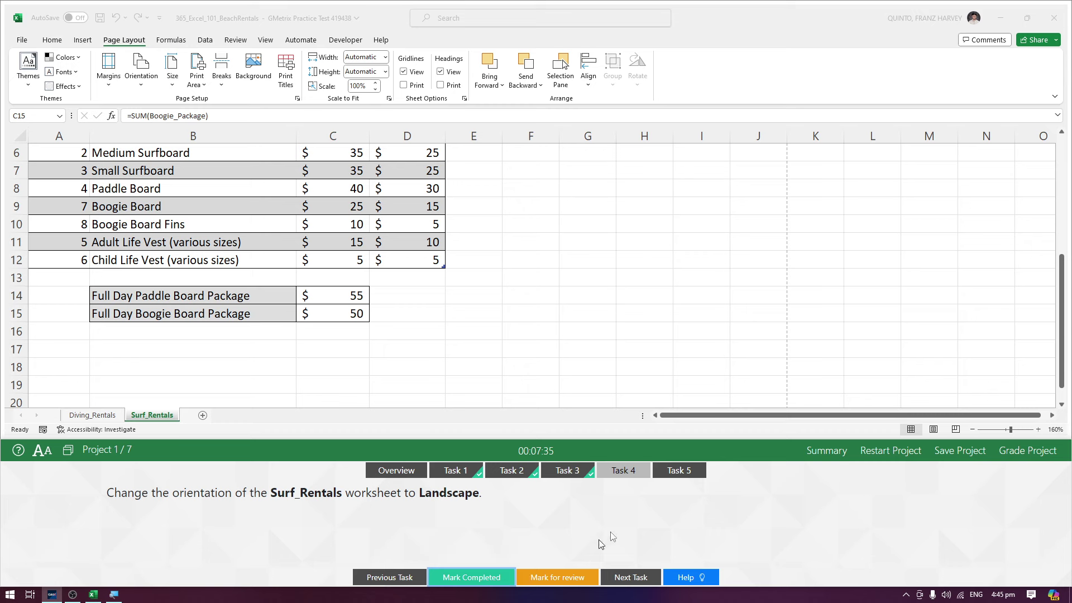
click(679, 472)
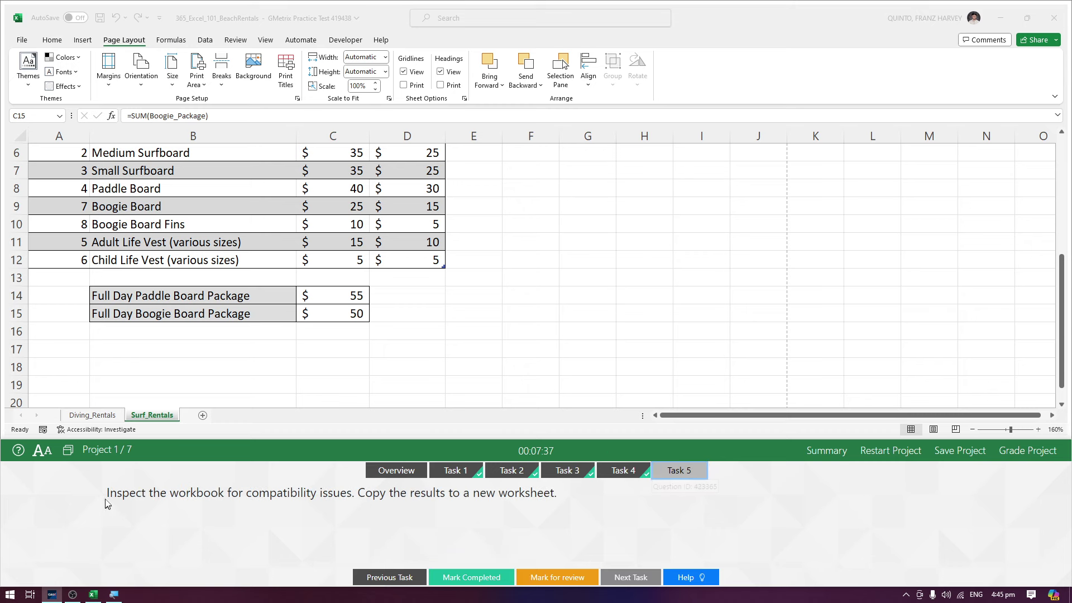
Step: Examine the Task 5 instructions about inspecting compatibility issues and copying the results, highlighting parts of the text
drag(107, 493, 351, 494)
click(368, 499)
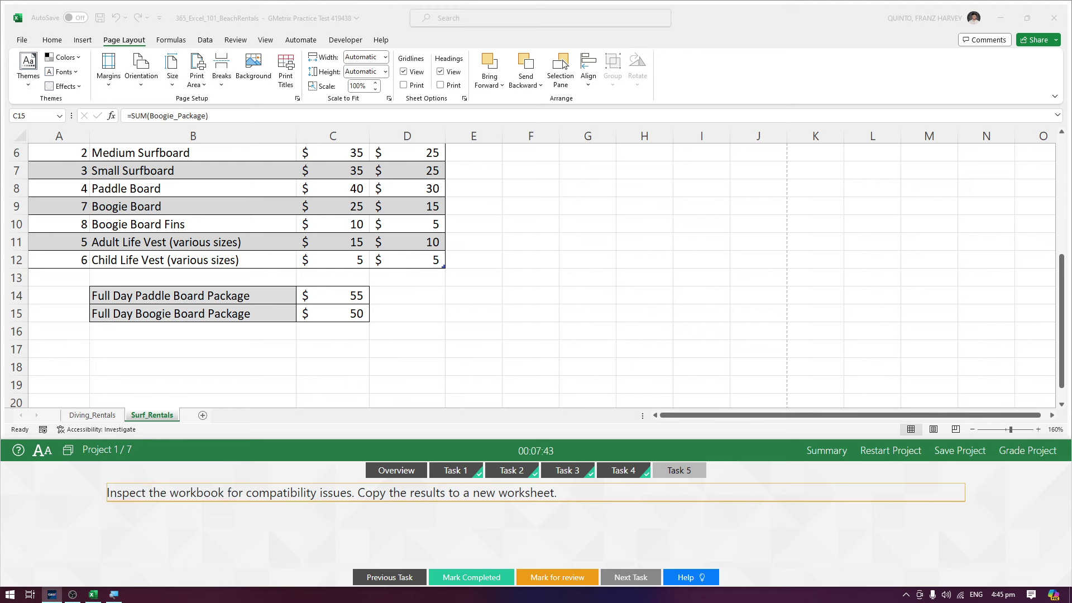
drag(358, 493, 372, 493)
drag(411, 491, 474, 483)
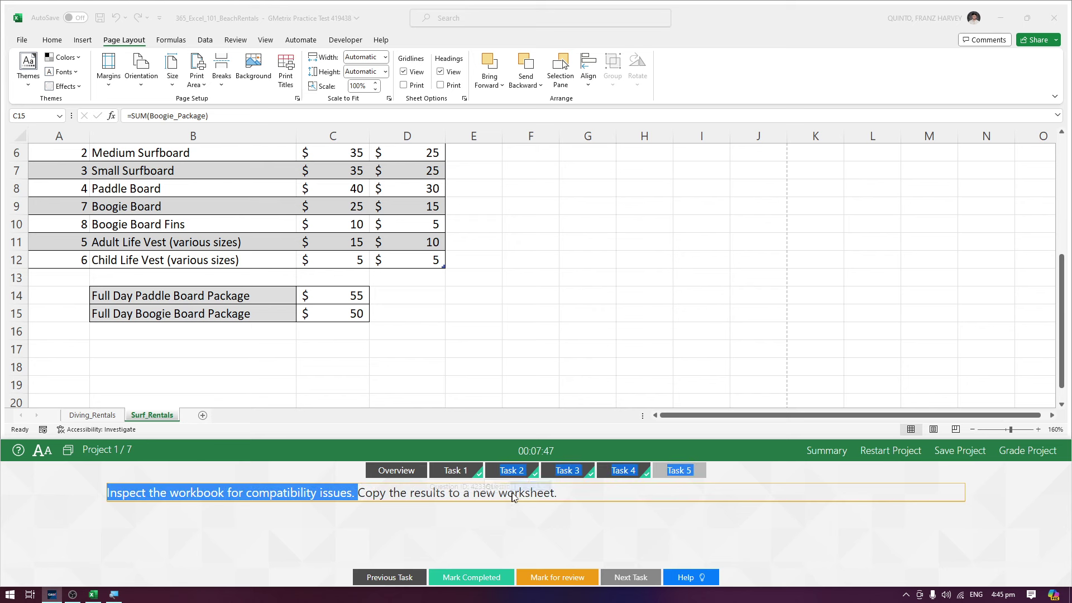
click(540, 496)
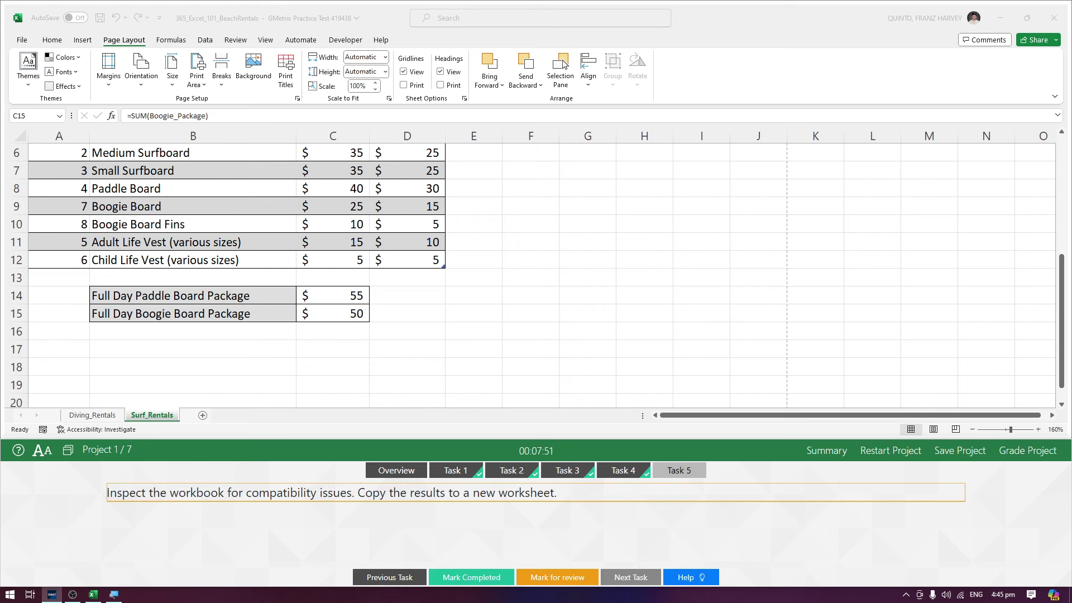
drag(121, 492, 106, 492)
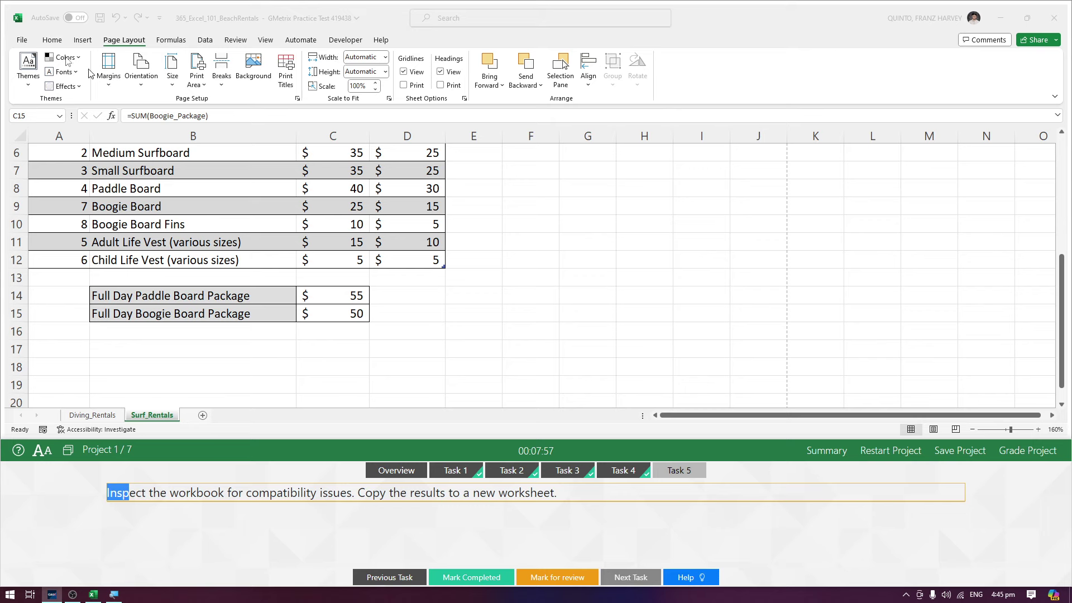
Step: Check the workbook for compatibility issues with earlier Excel versions and copy the results to a new sheet
click(23, 40)
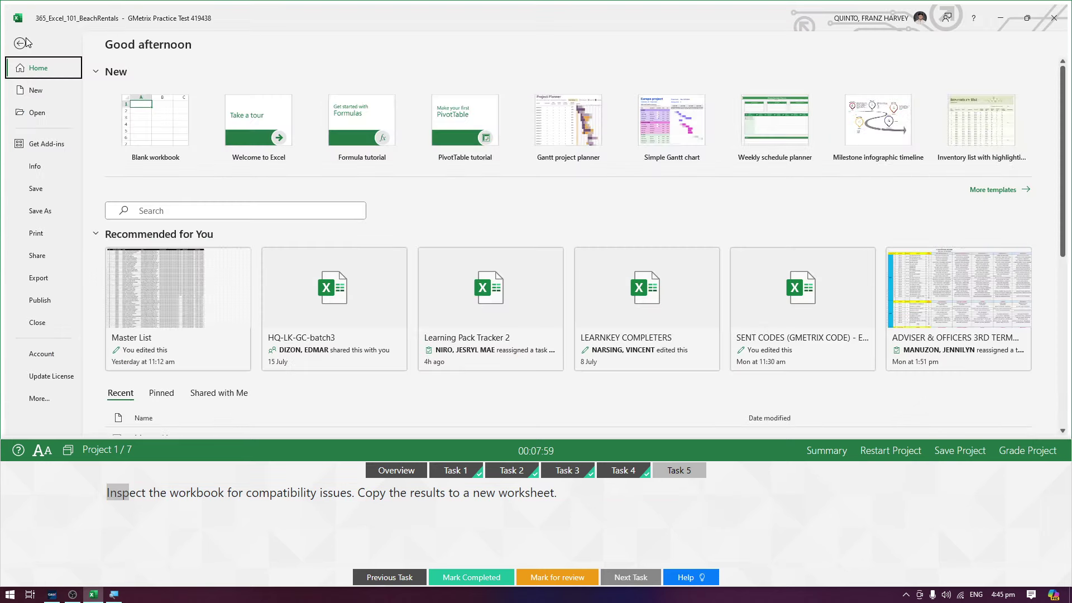
click(43, 165)
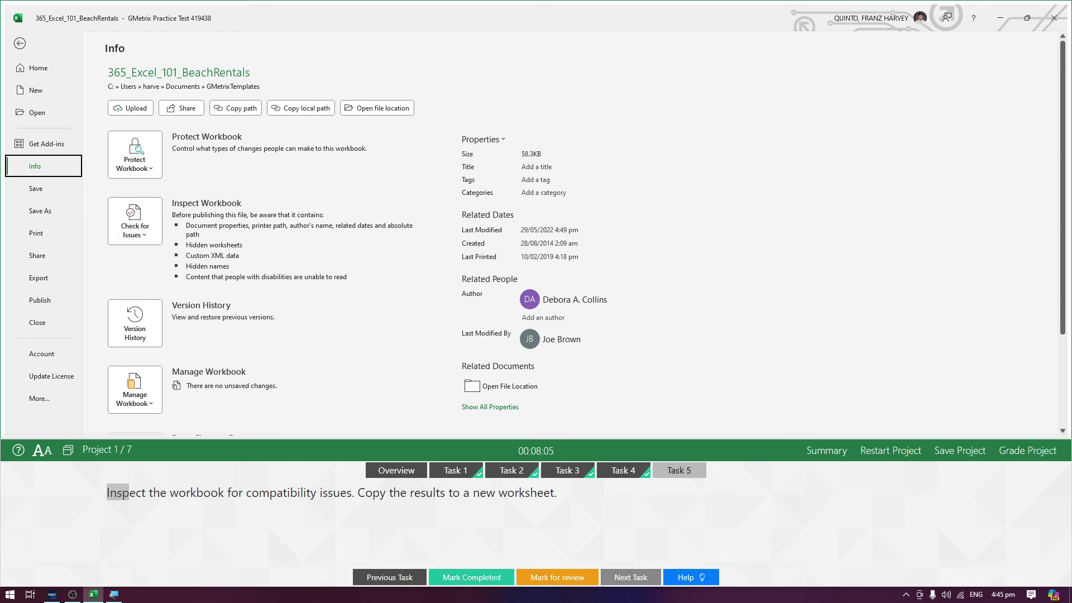
click(134, 221)
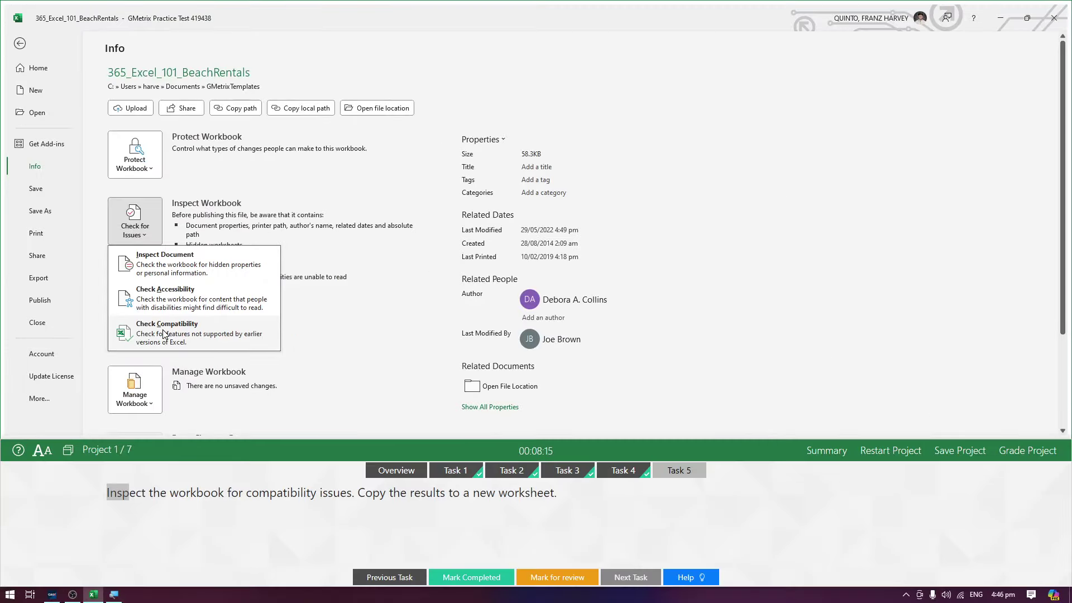
click(164, 334)
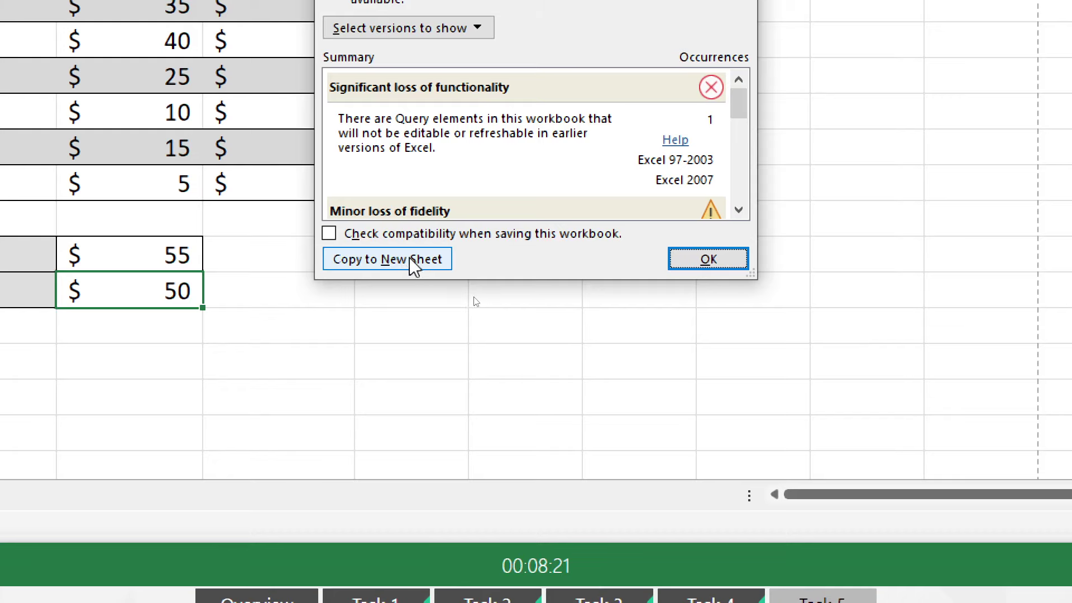
click(401, 260)
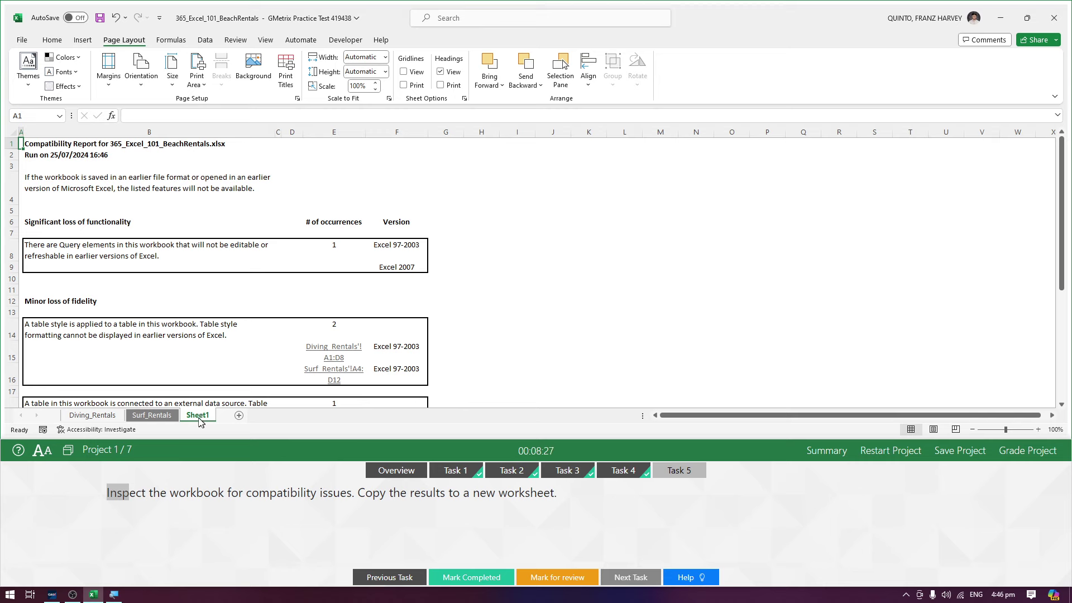
Step: Look over the compatibility report, mark Task 5 as completed and grade Project 1
scroll(351, 329, down, 3)
scroll(348, 324, up, 3)
scroll(347, 332, down, 5)
scroll(347, 330, up, 4)
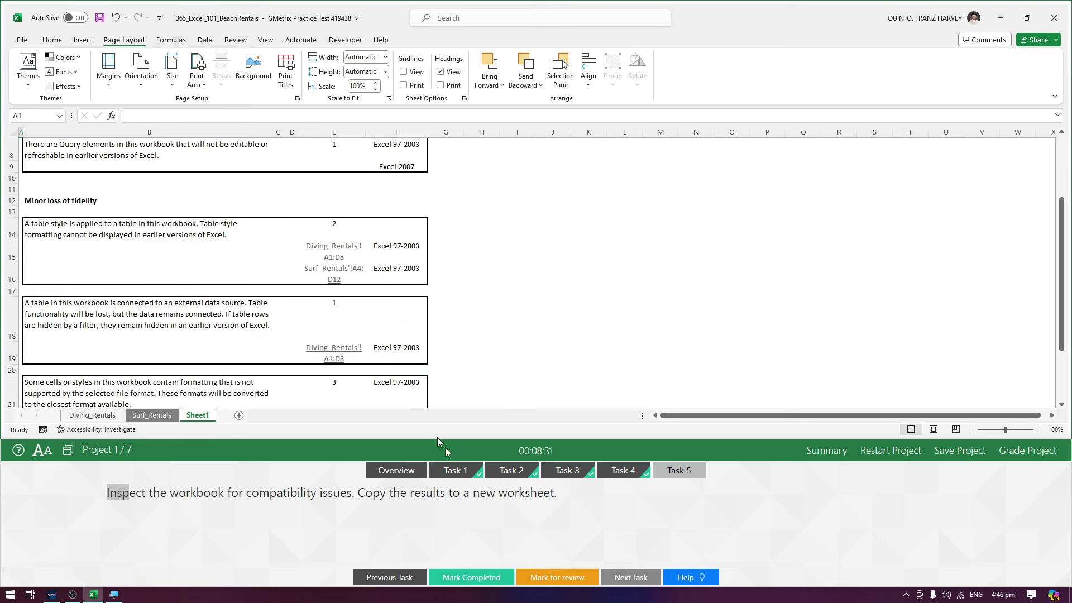
click(479, 580)
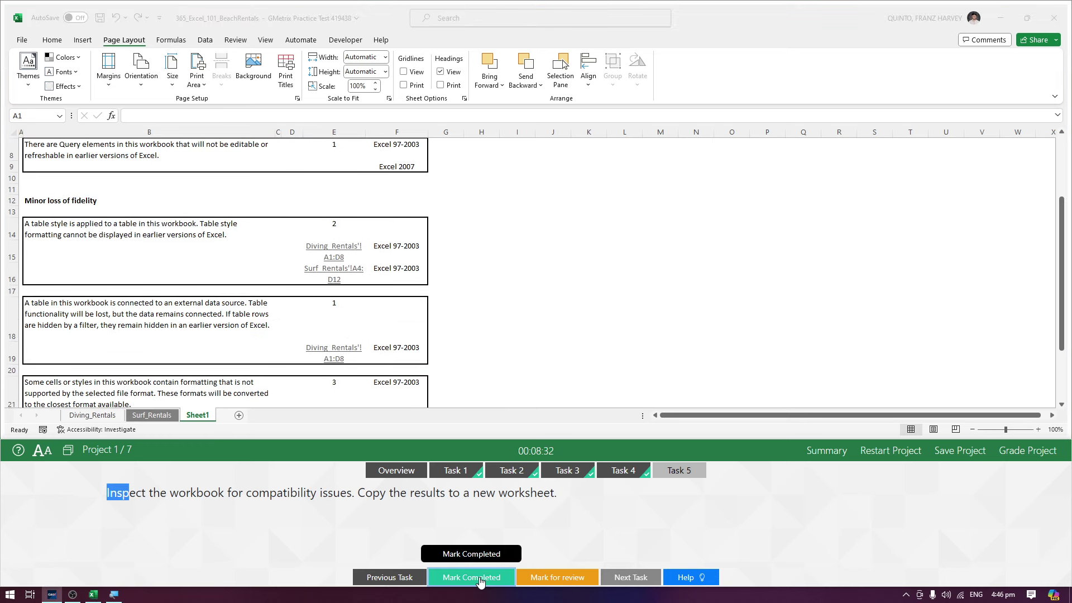
click(1034, 463)
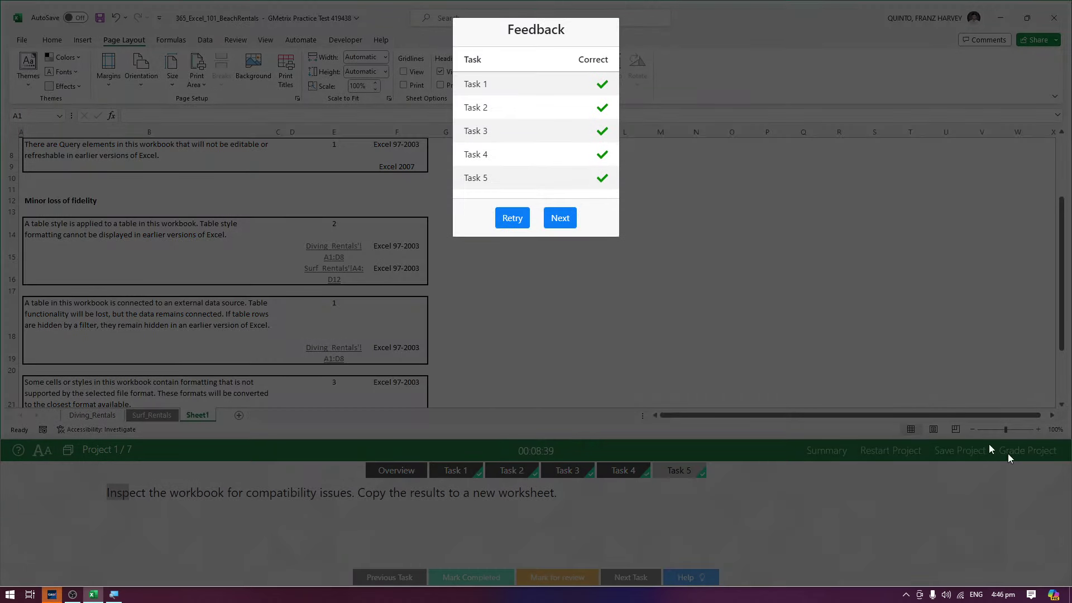
Step: Continue from the grading feedback to Project 2 and switch to the OBS window
click(72, 595)
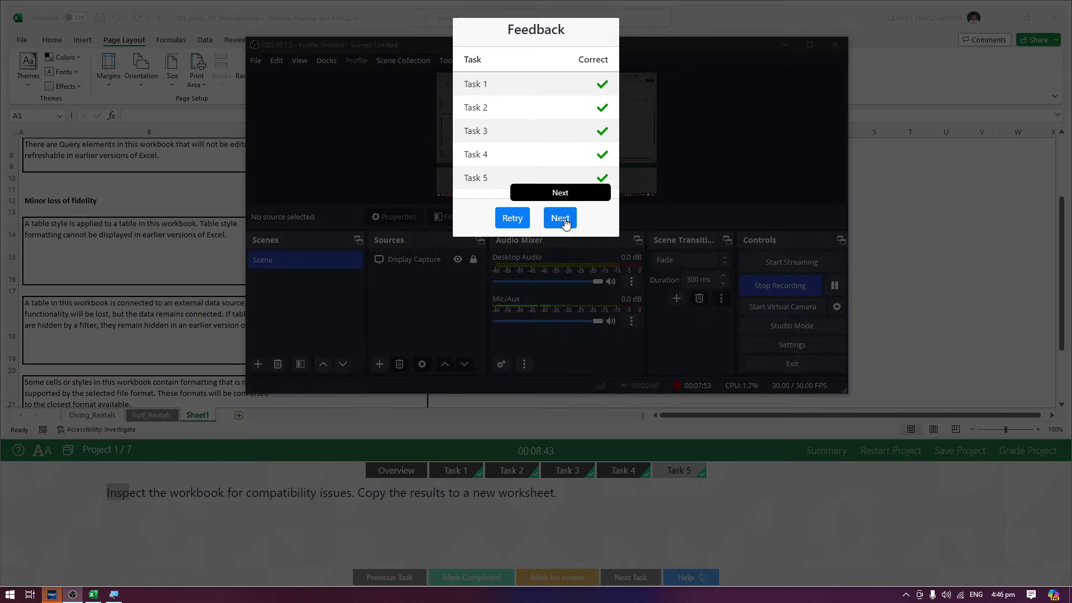
click(561, 217)
click(73, 595)
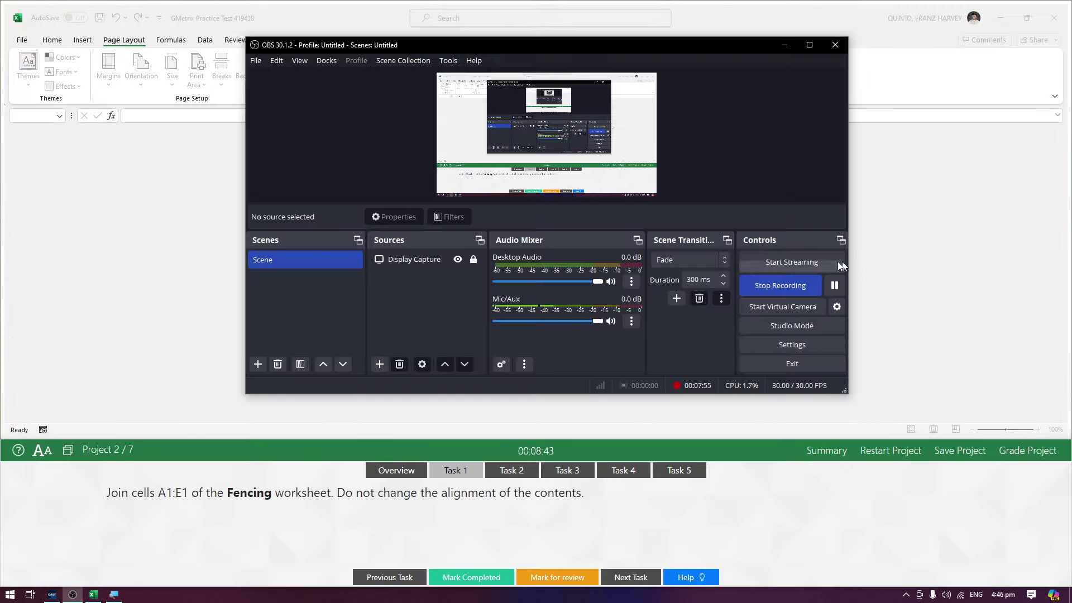